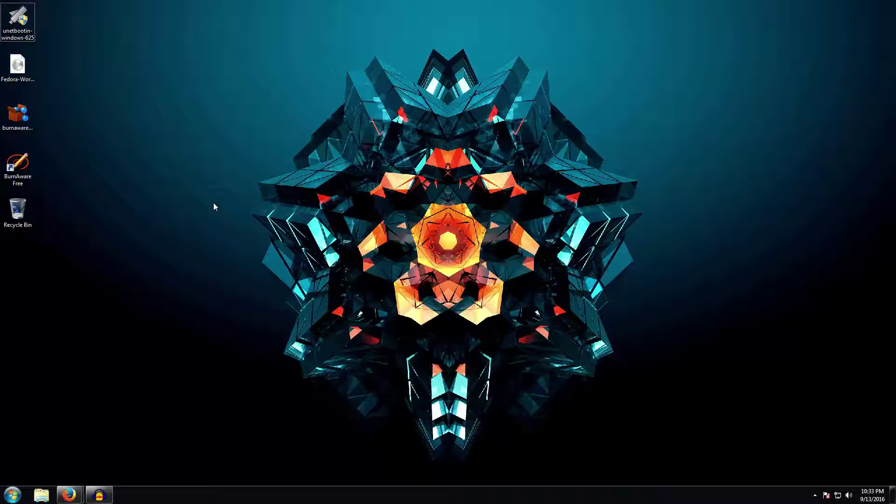
Bring up the Ubuntu 16.04.1 LTS download window and read its recommended system requirements.
mouse_move(69, 494)
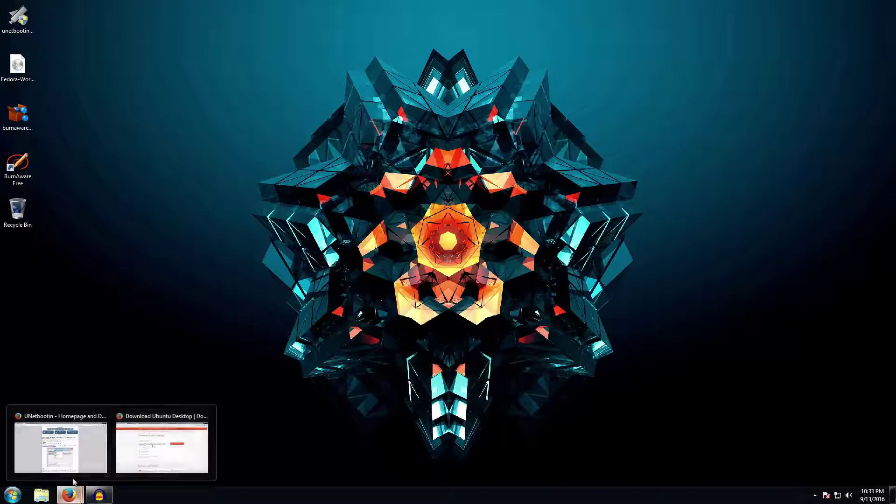
click(154, 448)
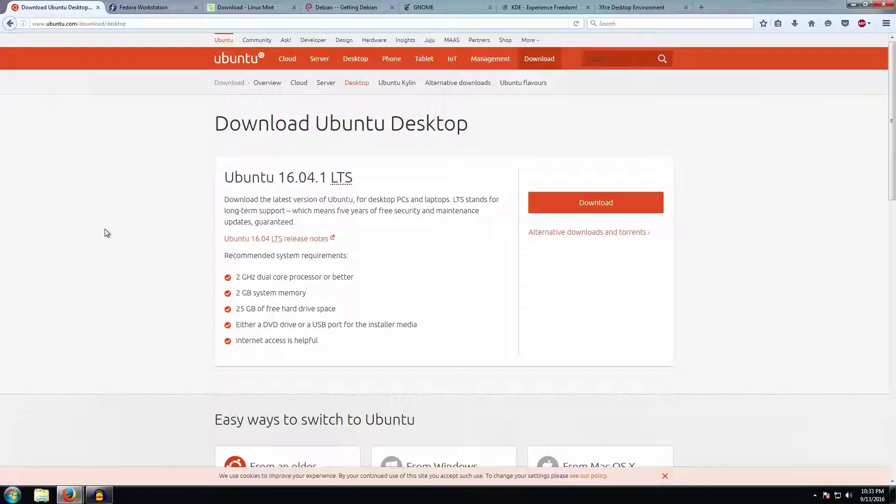
drag(216, 123, 471, 133)
click(470, 133)
scroll(469, 175, down, 10)
scroll(460, 206, down, 3)
scroll(42, 287, up, 12)
drag(223, 255, 350, 353)
click(350, 352)
Switch to the Fedora Workstation tab and select its headline, briefly checking the Ubuntu tab.
click(145, 7)
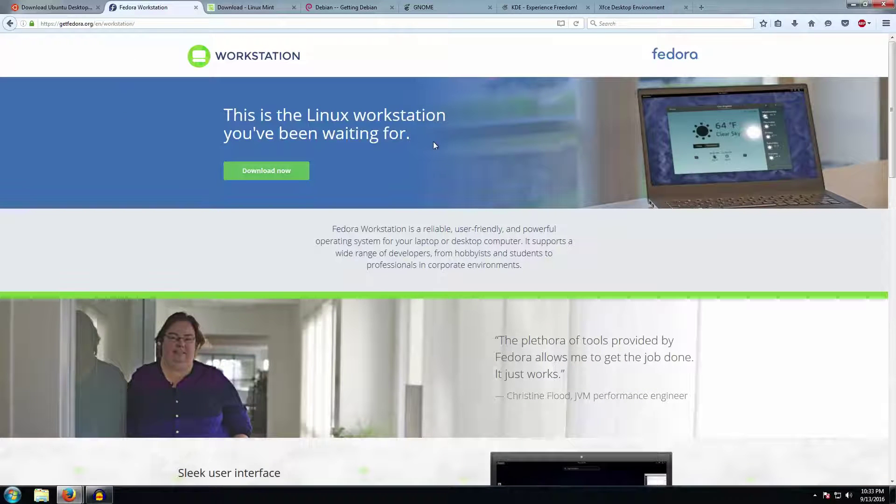
triple_click(228, 113)
click(228, 113)
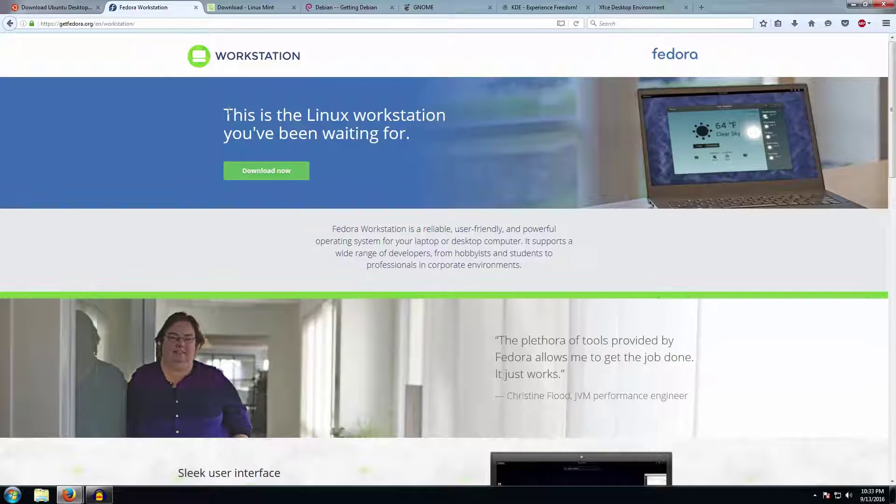
click(61, 7)
click(120, 6)
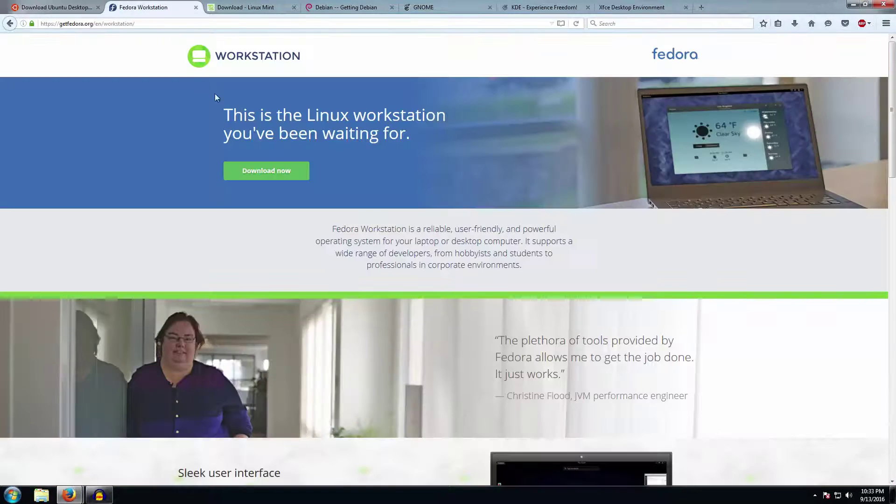
Scroll the Fedora Workstation page down and back, then go to the Linux Mint 18 Sarah tab.
scroll(373, 191, down, 1)
scroll(372, 197, down, 12)
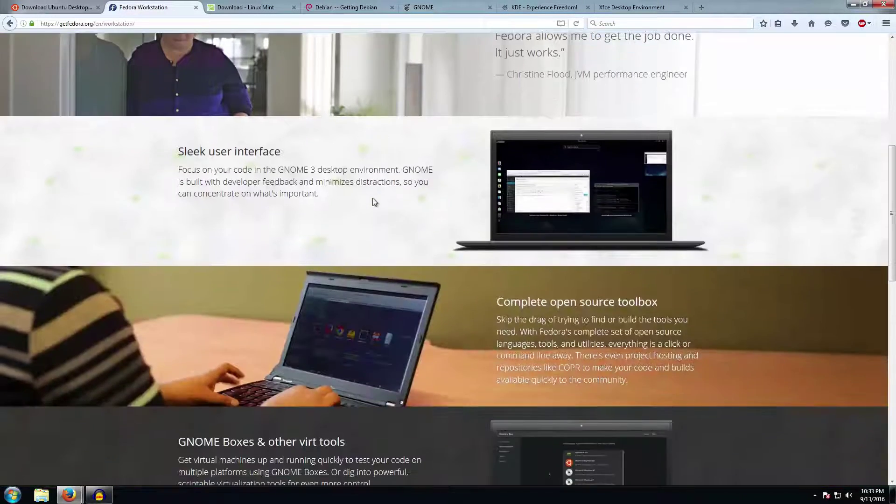
scroll(378, 214, up, 10)
scroll(379, 214, up, 4)
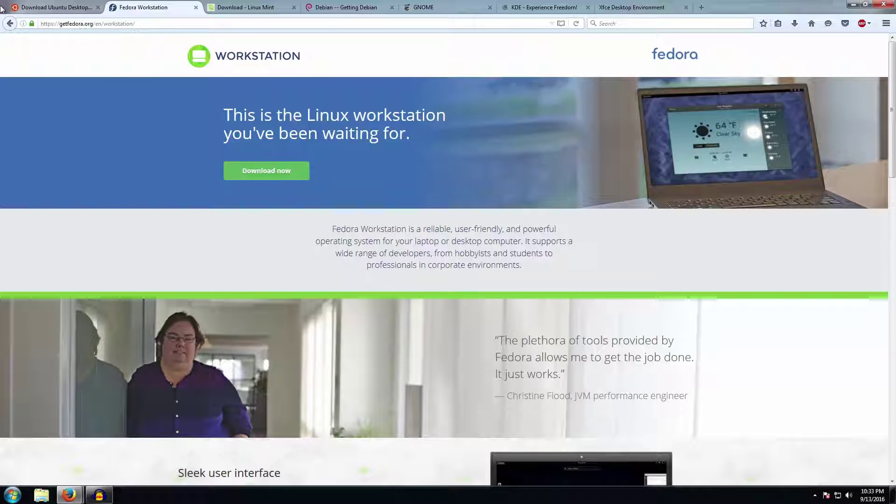
click(247, 7)
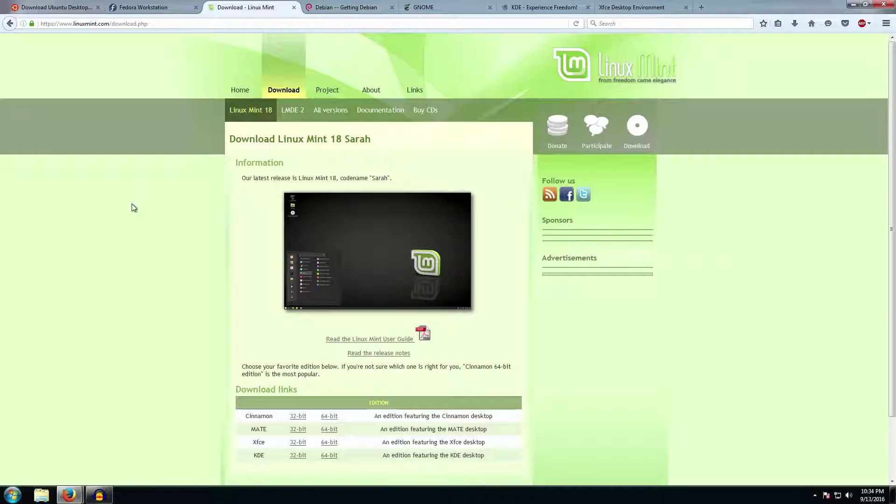
Cycle between the Linux Mint, Debian, Ubuntu and Fedora tabs, ending on Getting Debian.
scroll(144, 212, down, 3)
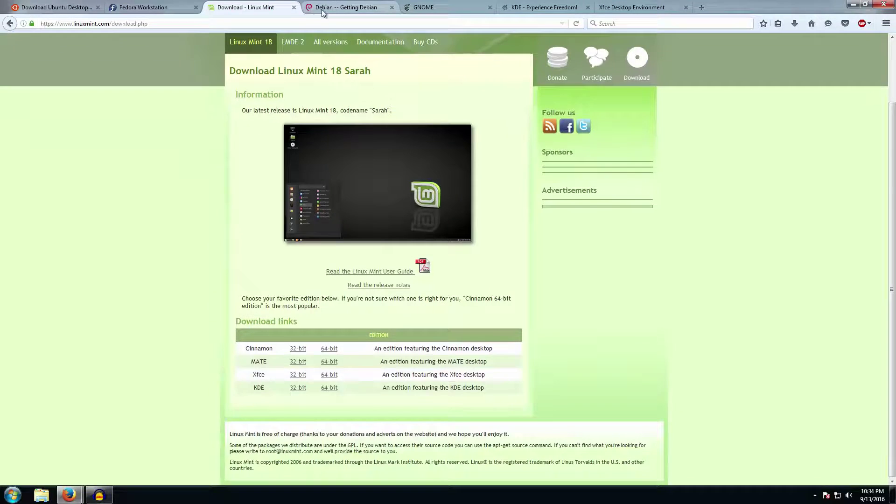
click(321, 10)
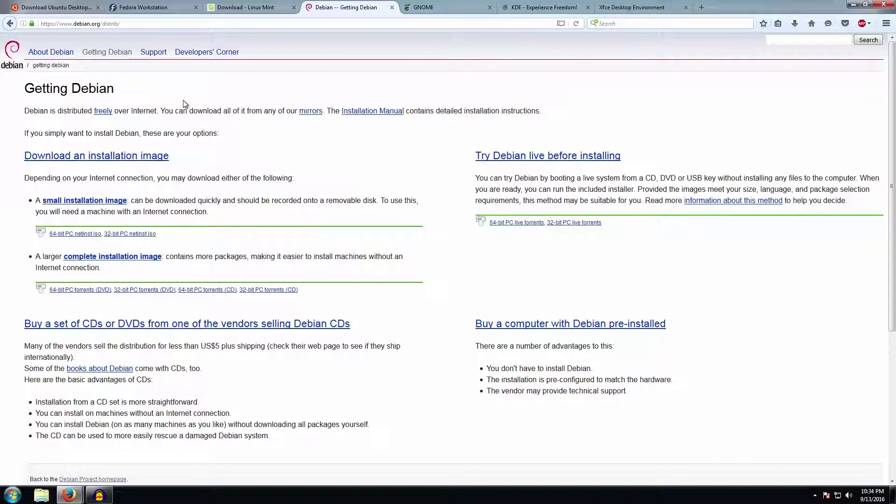
click(31, 5)
click(242, 7)
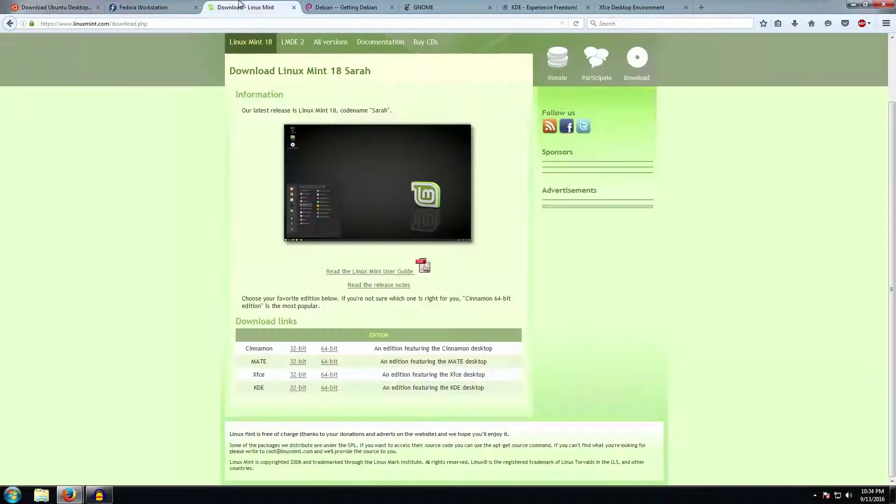
click(335, 7)
click(189, 6)
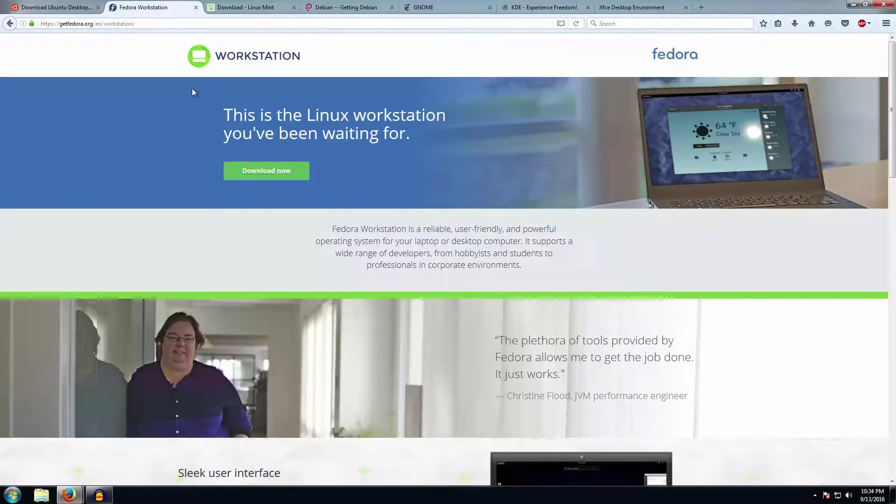
click(336, 4)
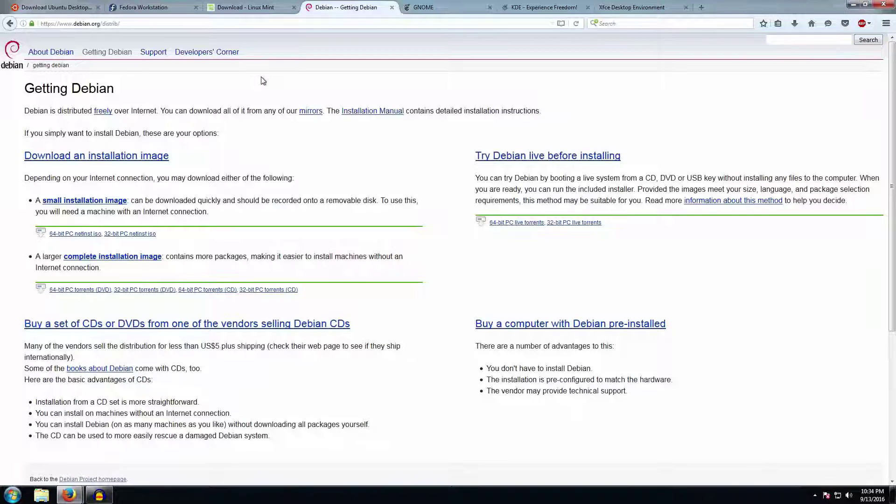
click(89, 6)
click(276, 6)
click(324, 5)
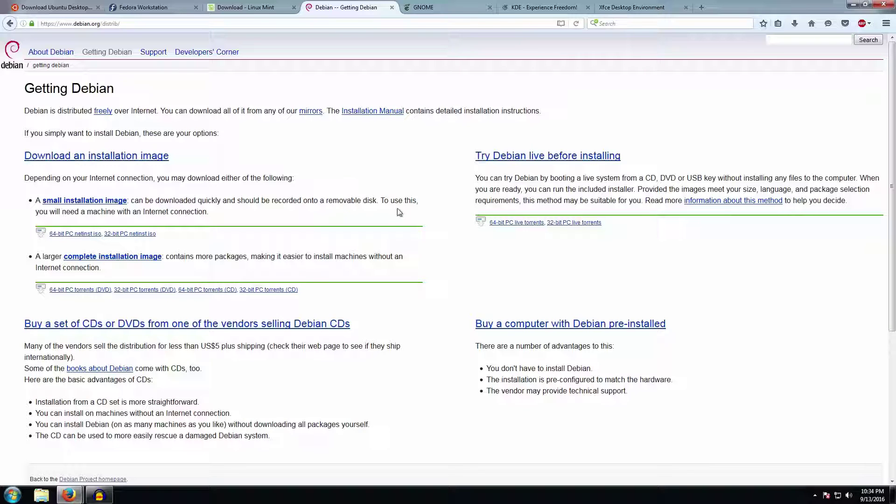
Scroll the Fedora Workstation page down to its footer and back up.
click(171, 5)
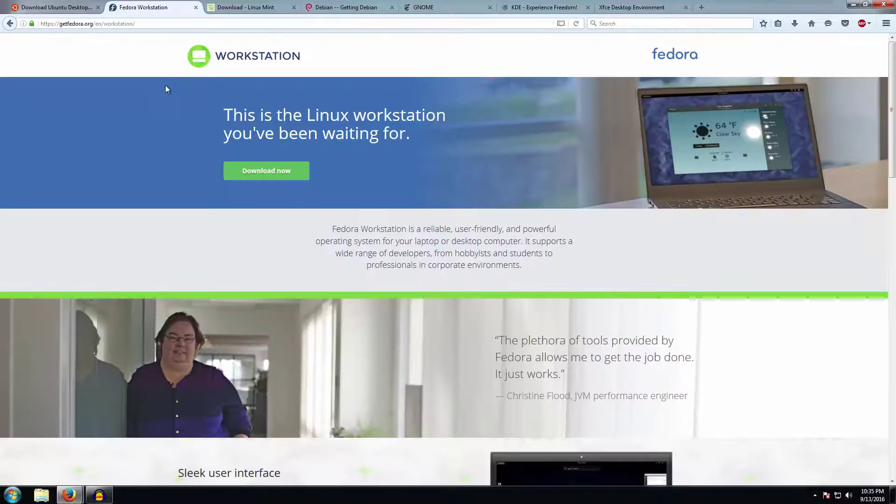
scroll(166, 90, down, 10)
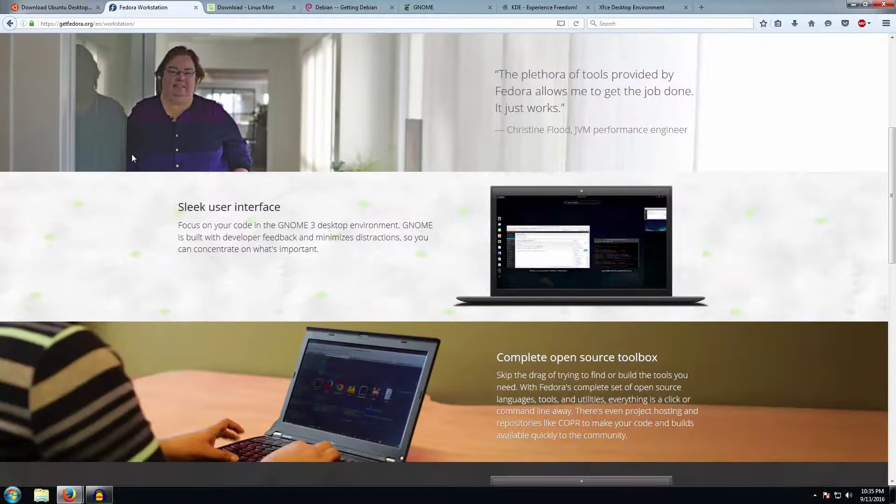
scroll(130, 163, down, 2)
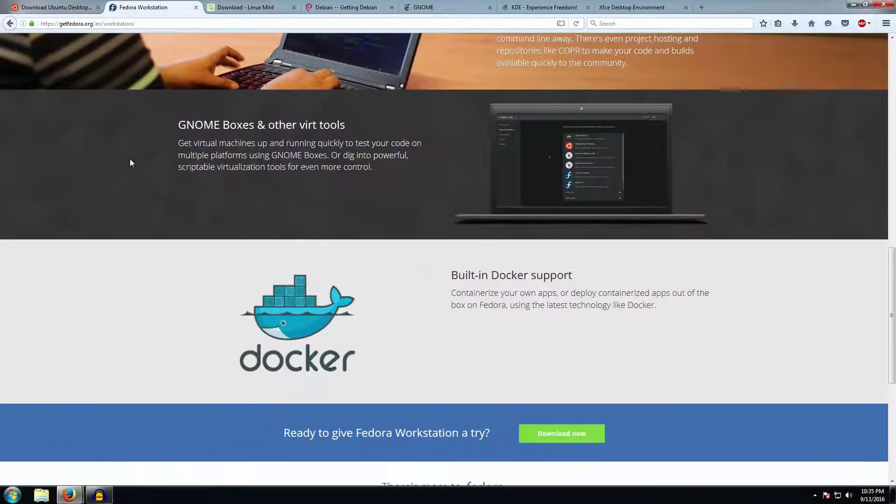
scroll(131, 161, down, 3)
scroll(131, 160, down, 1)
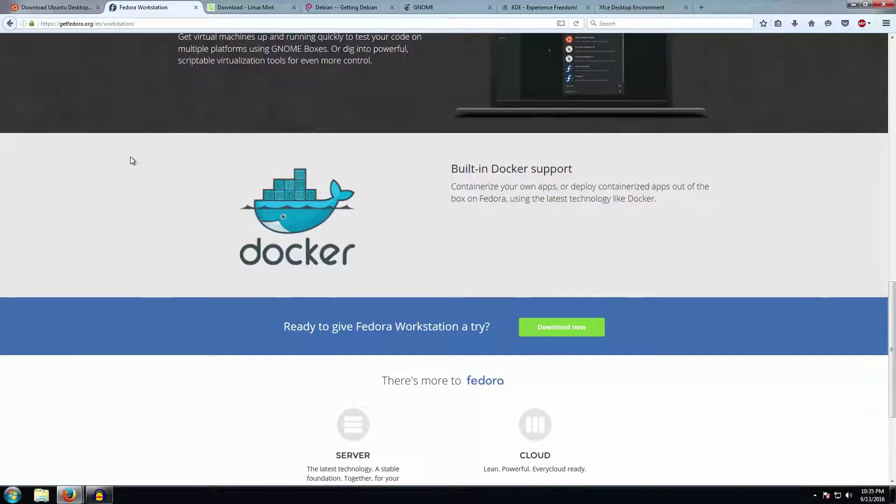
scroll(131, 160, down, 3)
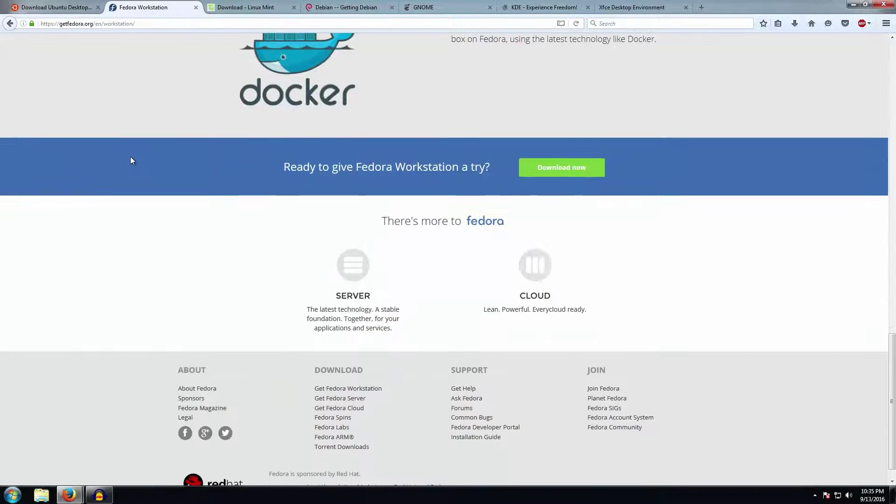
scroll(130, 161, down, 1)
scroll(130, 160, up, 15)
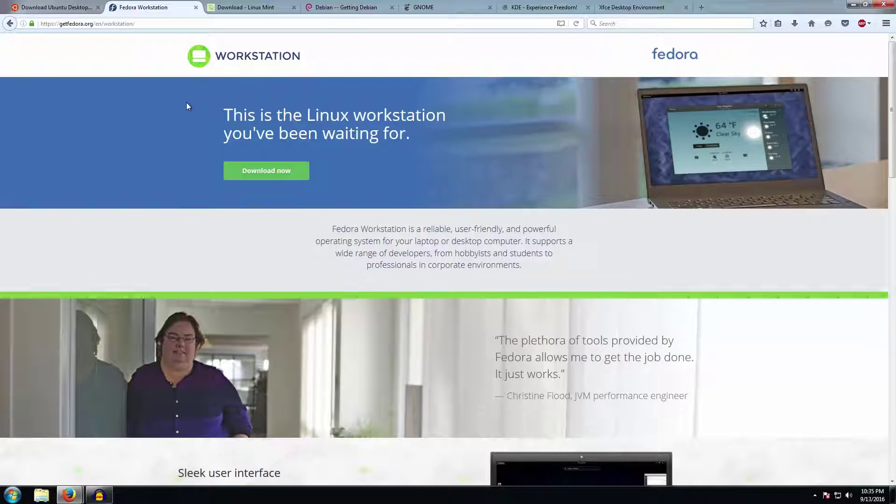
scroll(186, 104, down, 5)
scroll(186, 104, up, 5)
scroll(186, 103, down, 3)
scroll(147, 139, up, 3)
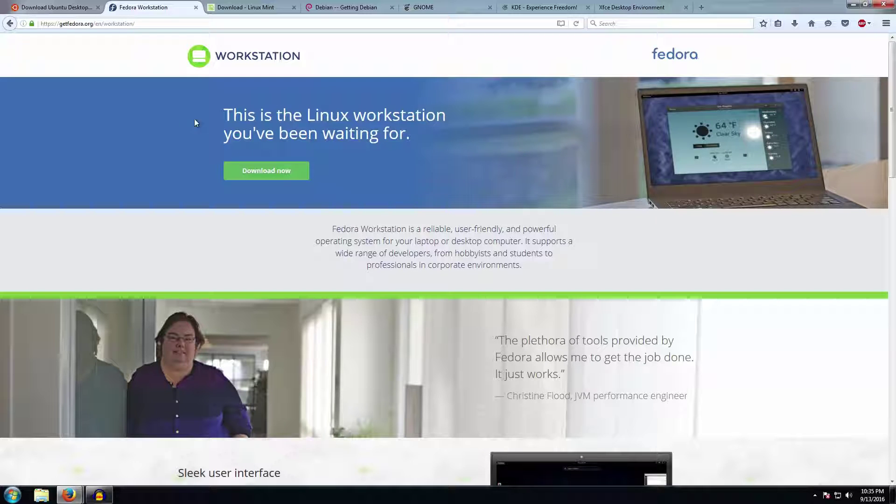
Highlight the Fedora Workstation headline, then return to the Ubuntu 16.04.1 LTS download page.
drag(400, 133, 224, 114)
click(227, 113)
click(86, 7)
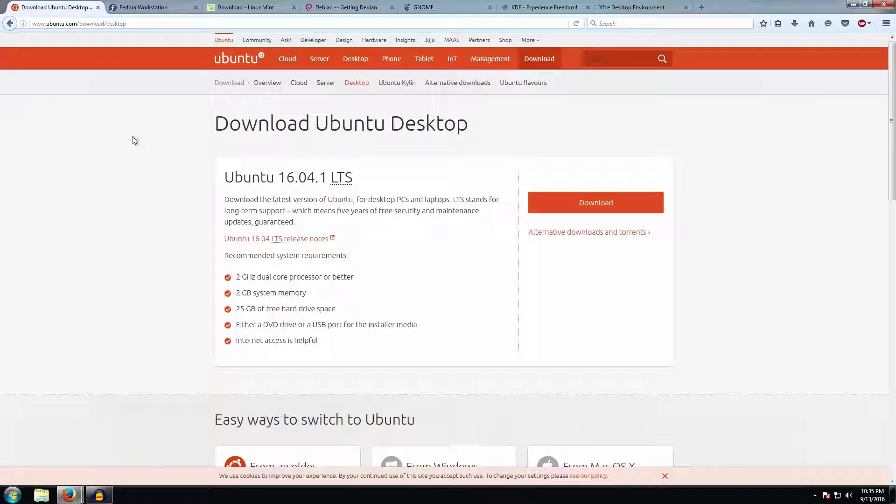
click(342, 6)
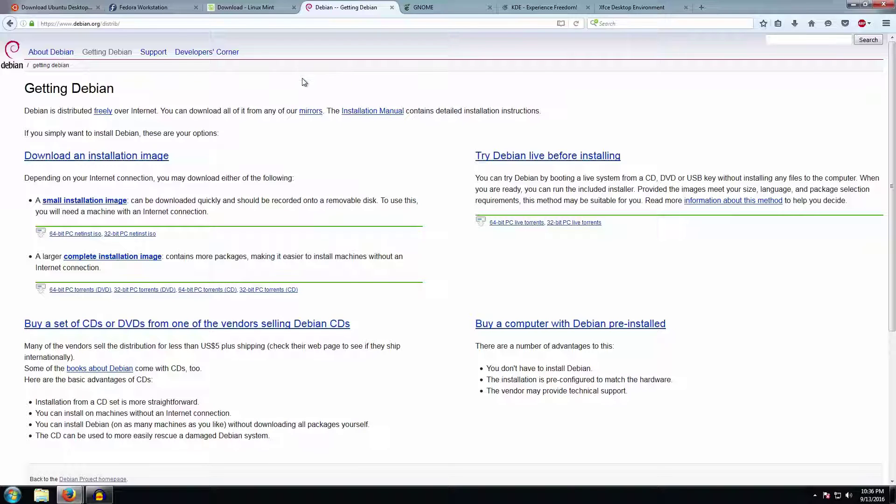
click(255, 8)
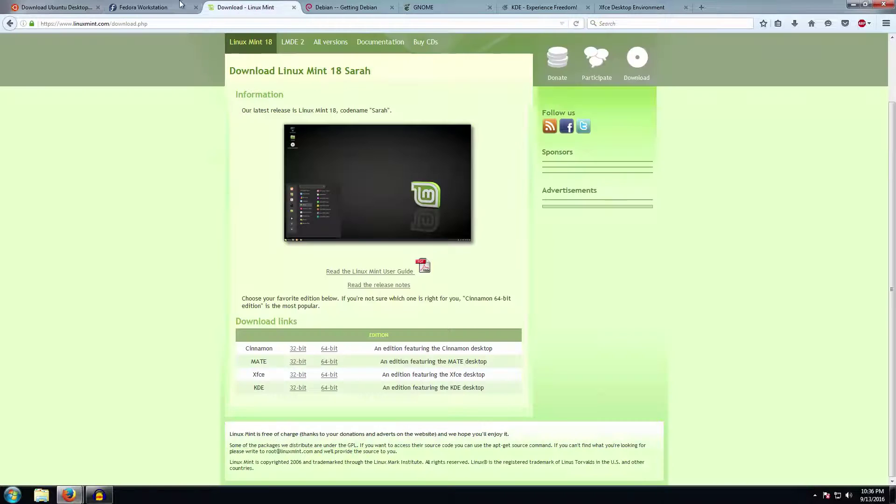
click(149, 8)
click(55, 10)
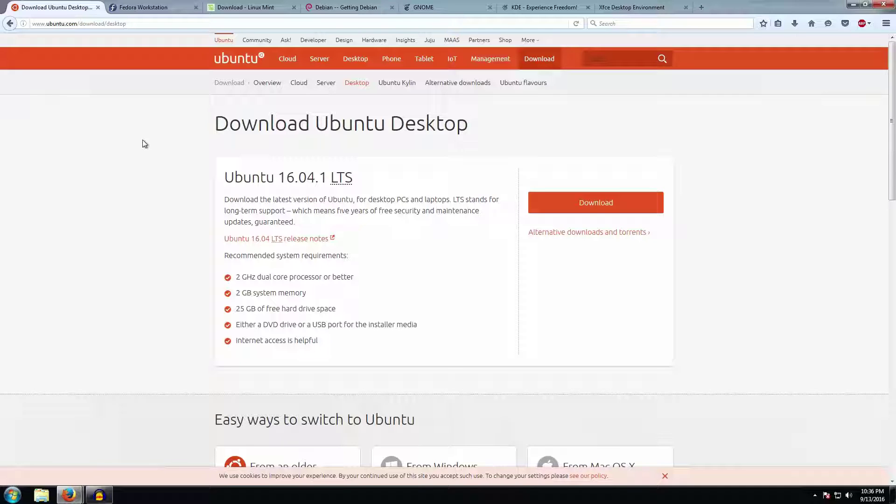
scroll(142, 141, down, 15)
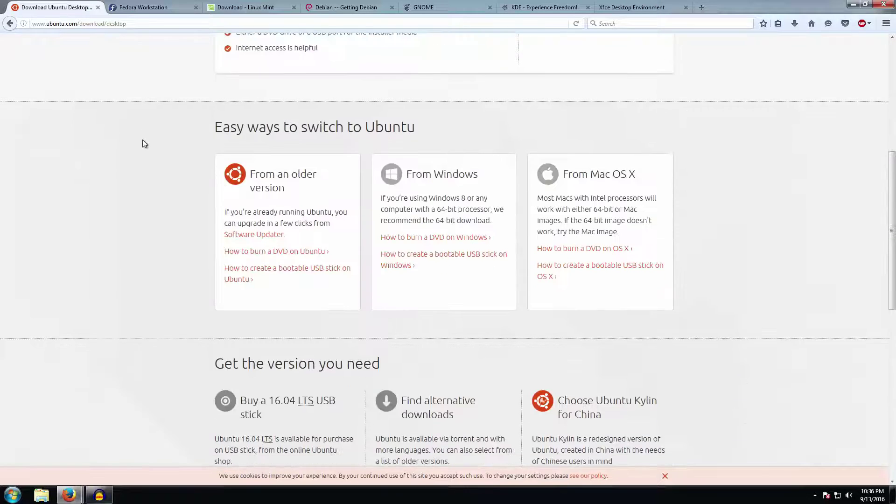
scroll(142, 144, up, 15)
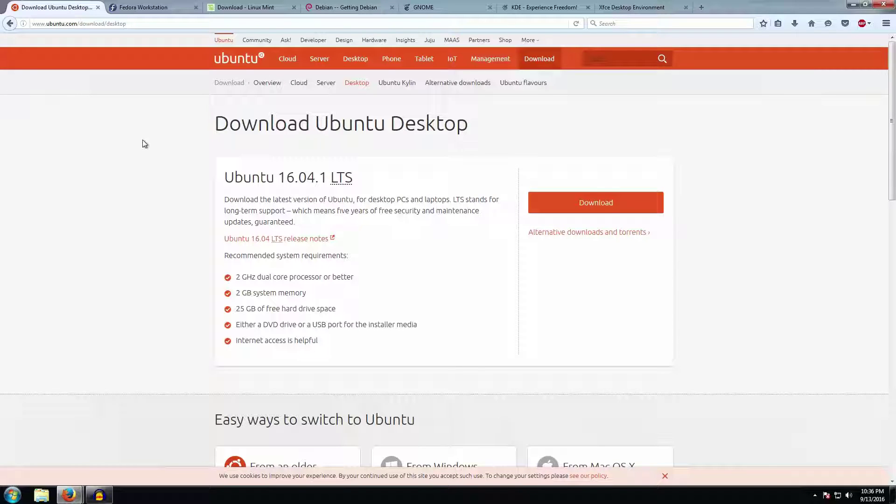
Scroll the Getting Debian page and highlight its introduction text.
click(345, 7)
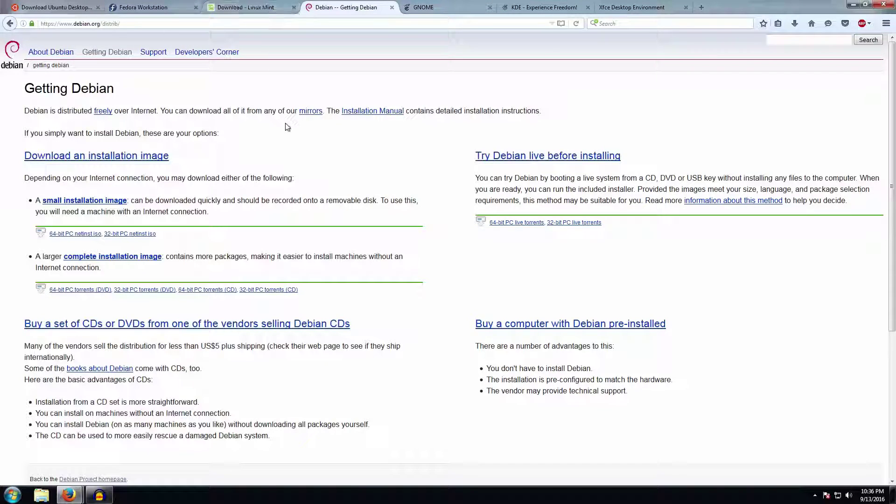
scroll(296, 132, down, 5)
scroll(299, 144, up, 5)
drag(25, 88, 255, 154)
click(255, 153)
scroll(429, 182, down, 5)
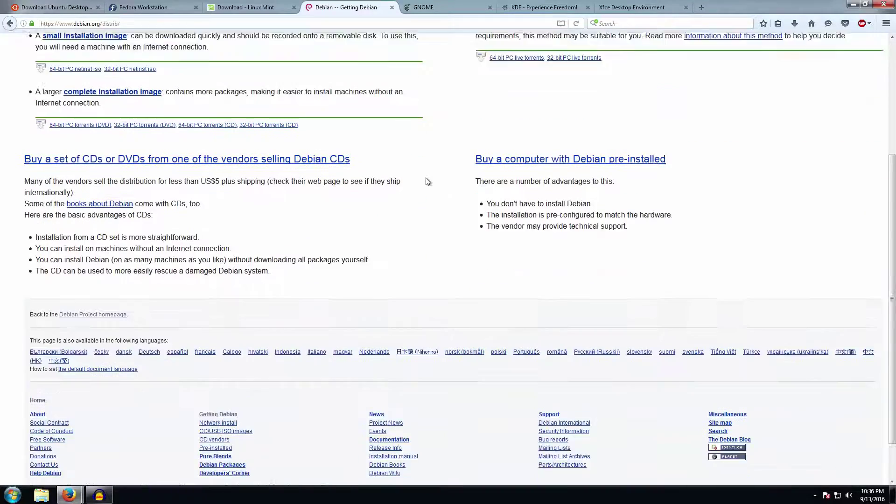
scroll(426, 178, up, 5)
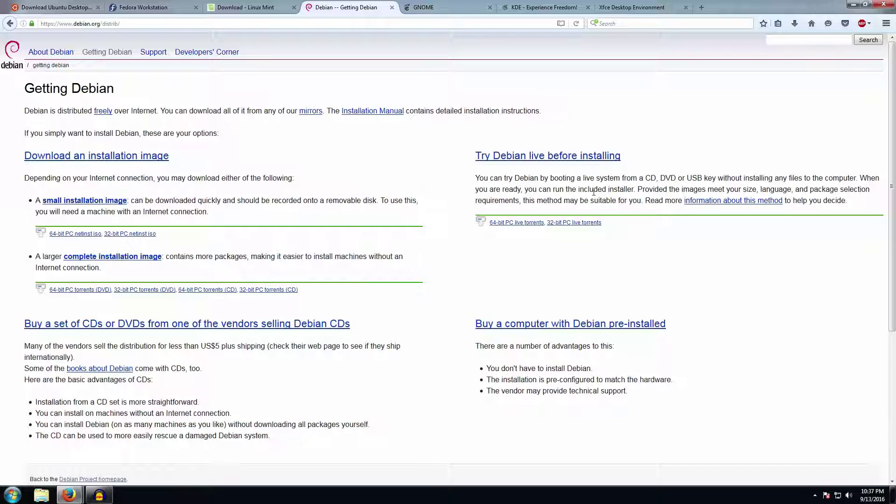
scroll(582, 286, down, 6)
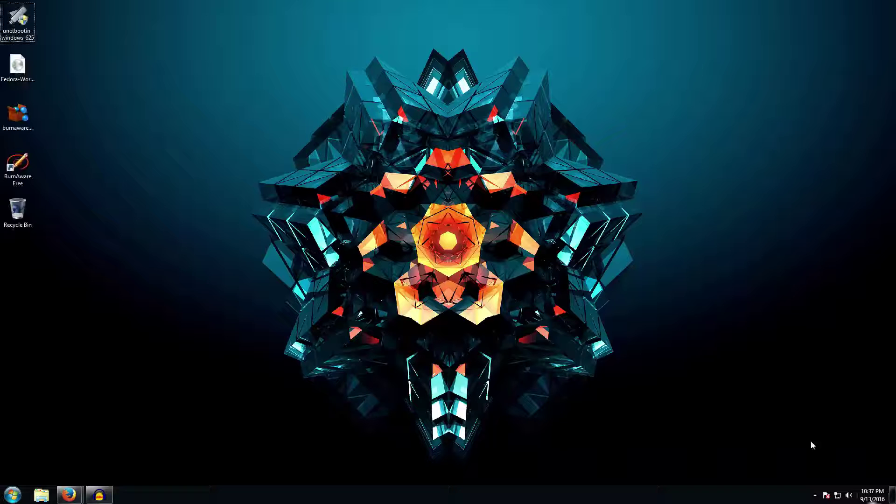
Refresh the desktop twice from its shortcut menu, then restore the Firefox Getting Debian window.
right_click(444, 0)
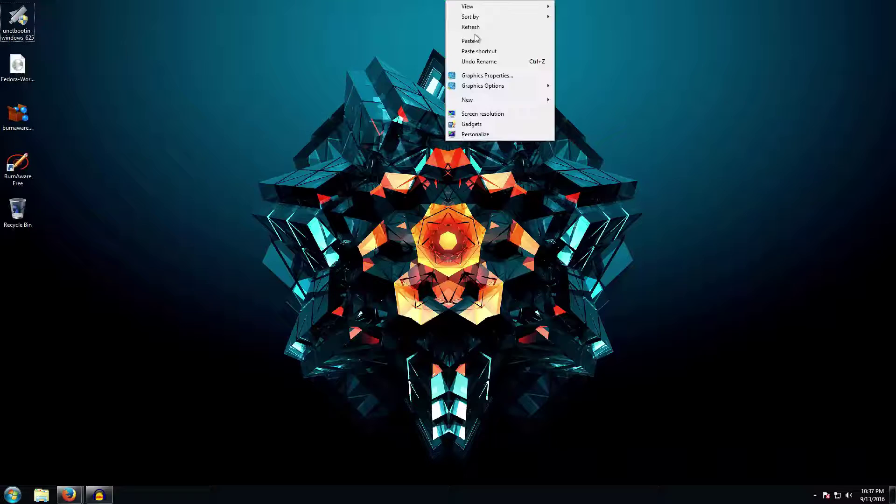
click(471, 26)
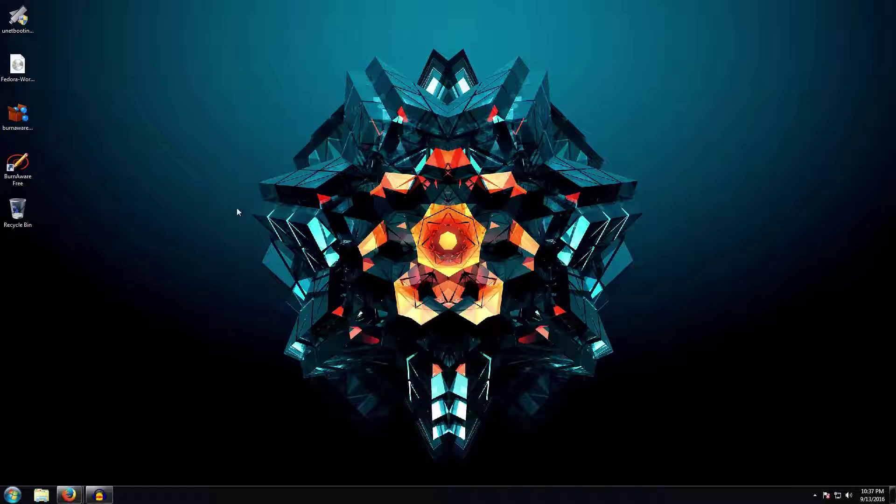
right_click(233, 180)
click(258, 207)
mouse_move(69, 493)
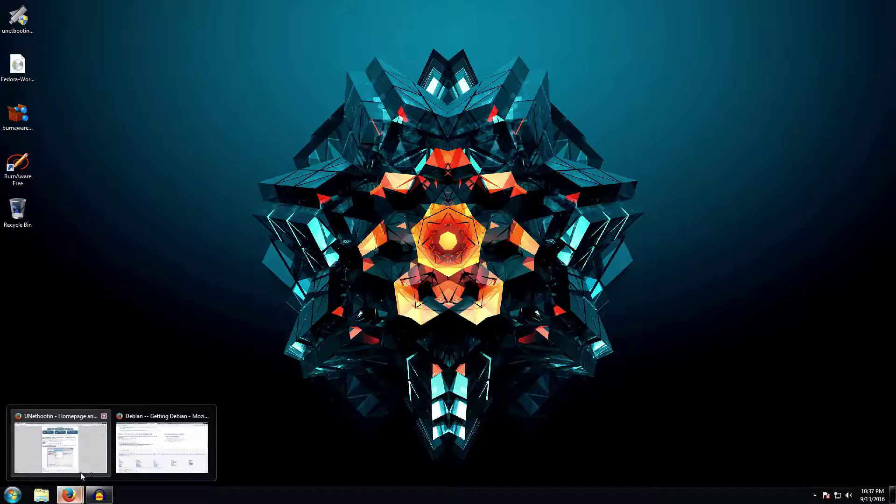
click(132, 445)
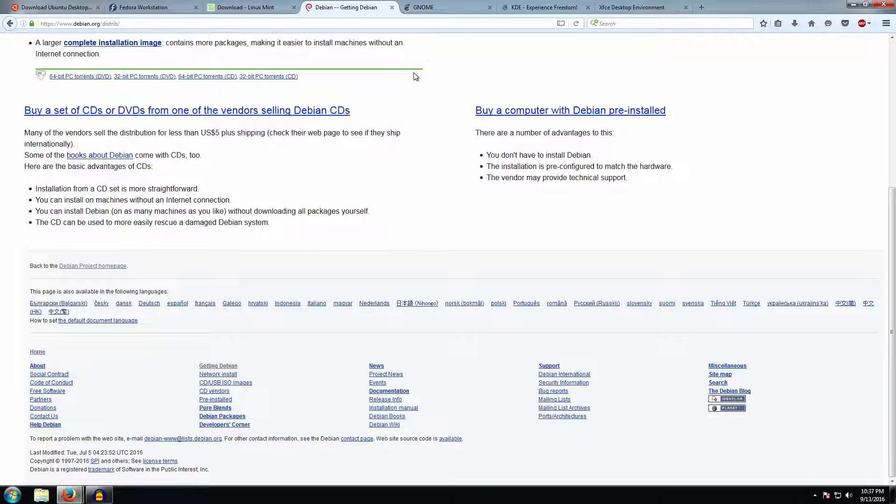
Scroll through the Ubuntu 16.04.1 LTS download options and back up.
click(36, 3)
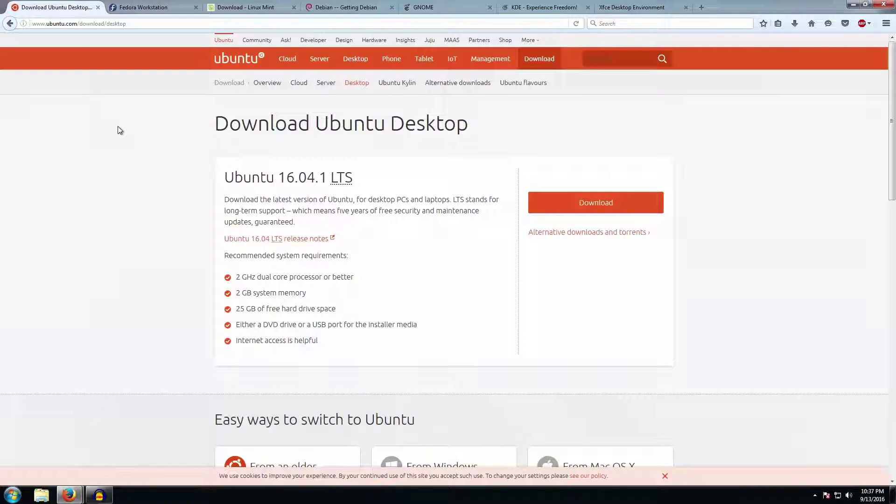
scroll(121, 140, down, 3)
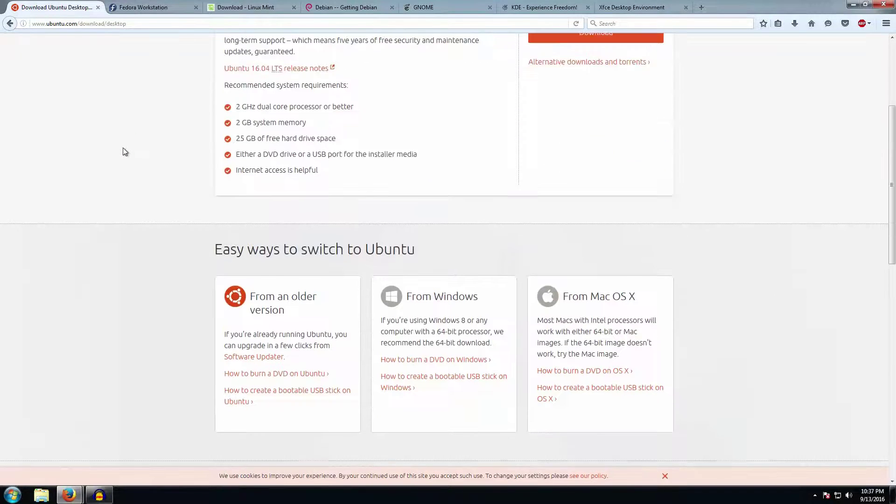
scroll(125, 163, down, 10)
scroll(126, 170, up, 13)
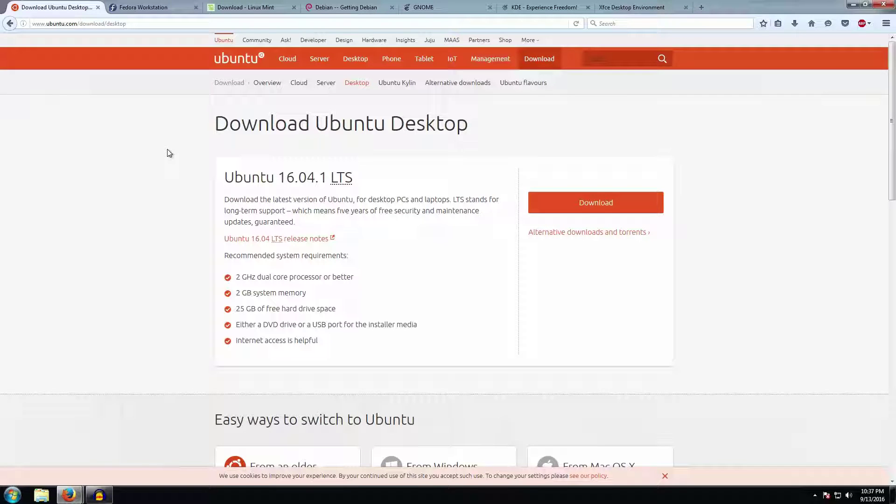
Highlight the GNOME 3 heading and content through Latest news on gnome.org.
click(420, 7)
drag(445, 109, 592, 169)
click(592, 169)
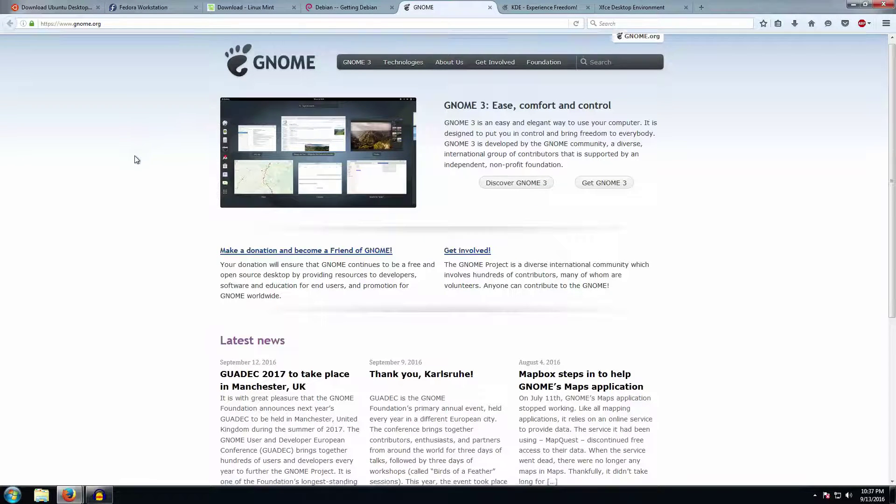
scroll(136, 156, down, 5)
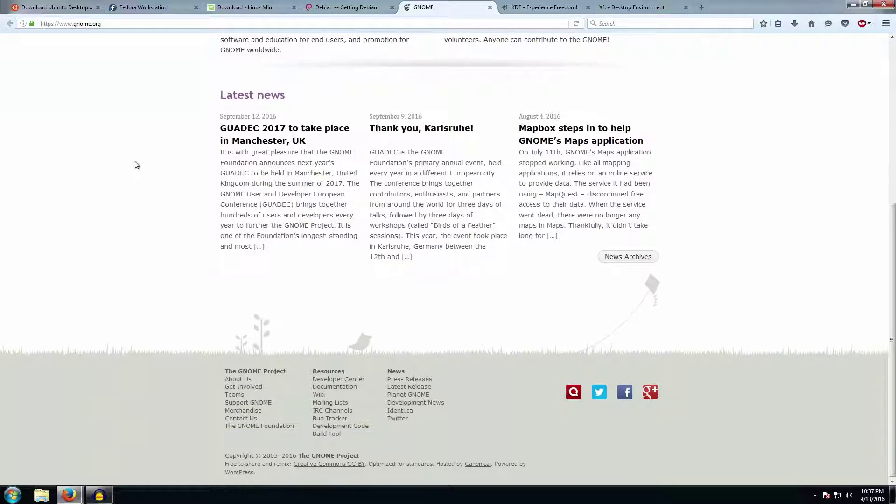
scroll(136, 165, up, 5)
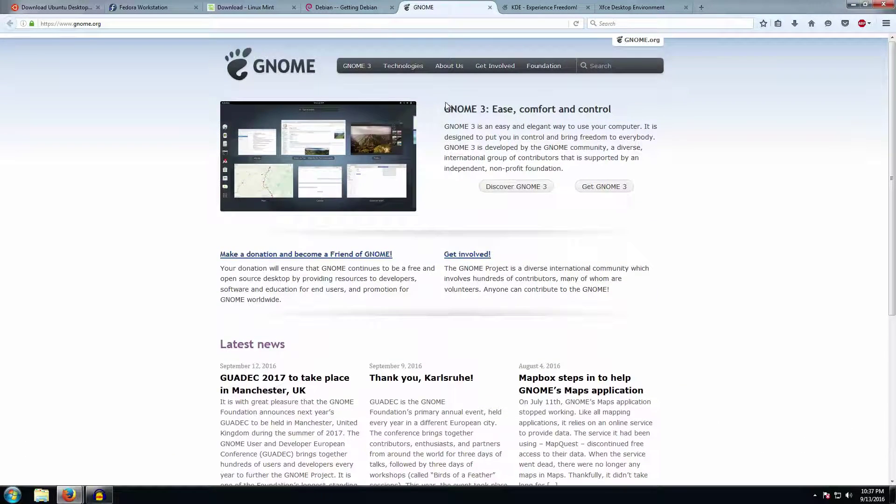
drag(445, 105, 669, 420)
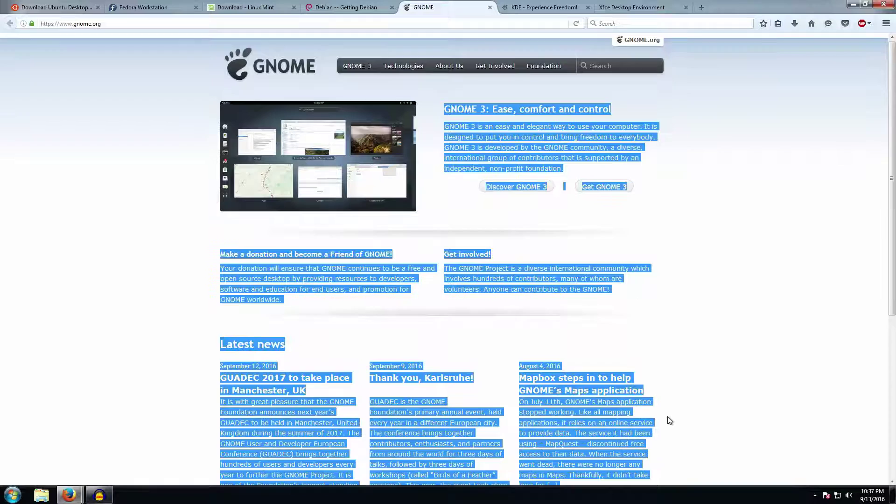
click(669, 420)
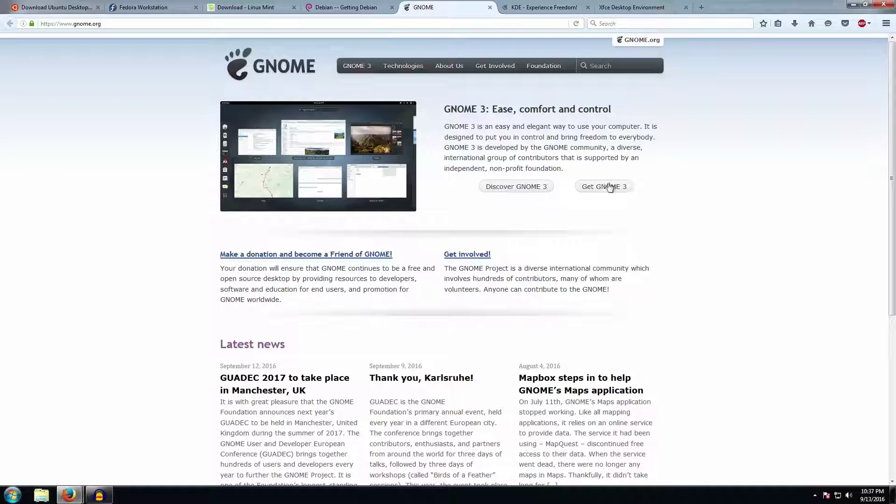
Highlight the GNOME 3 description, glance at the Ubuntu tab, and scroll the GNOME page.
drag(601, 169, 441, 105)
click(440, 106)
click(18, 4)
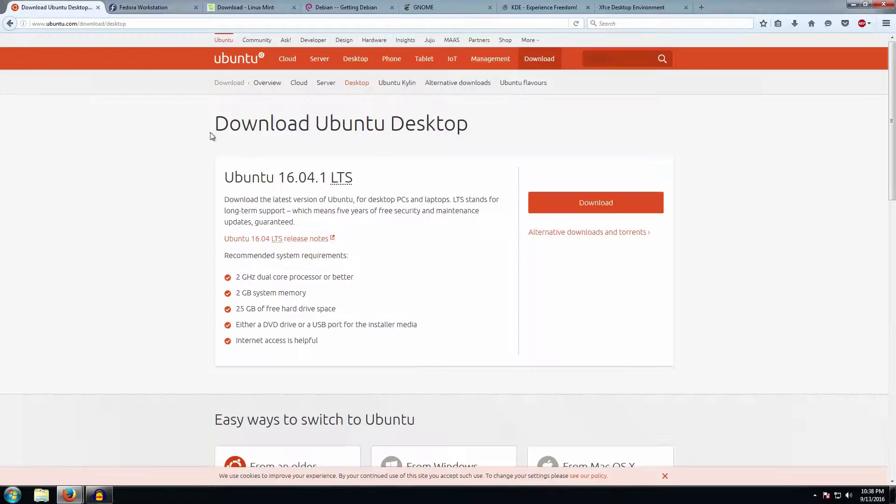
click(441, 5)
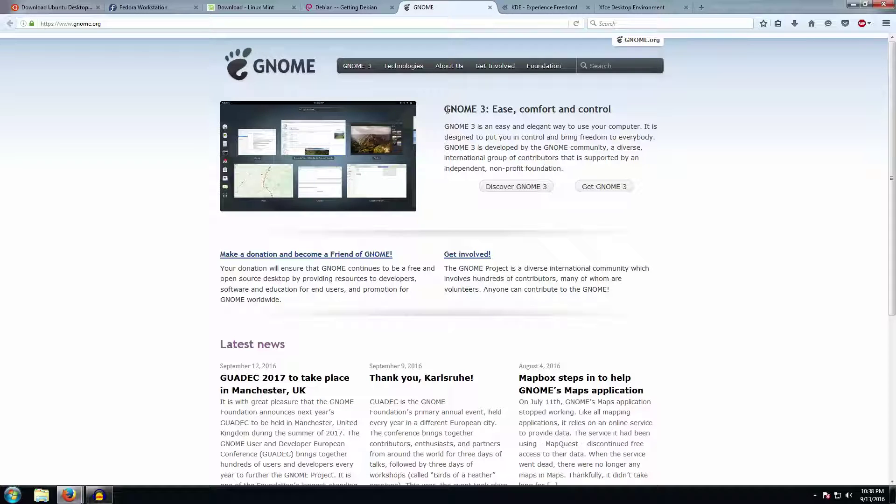
scroll(535, 135, down, 6)
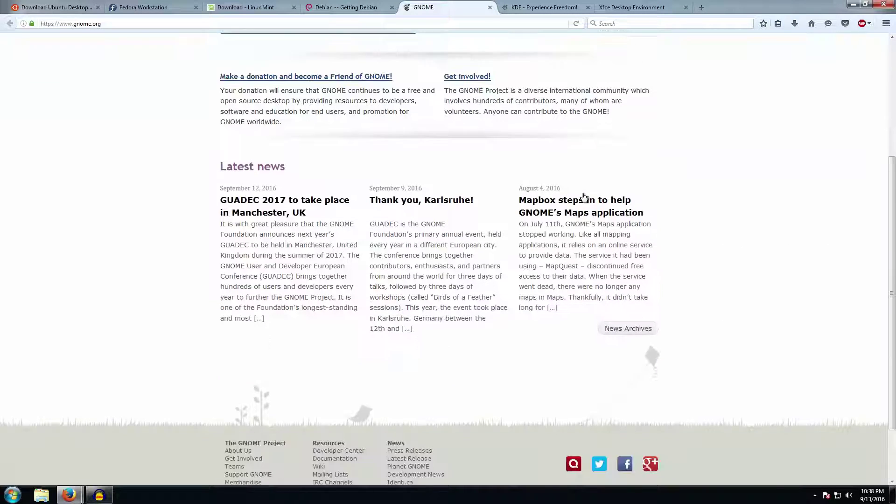
scroll(136, 67, up, 6)
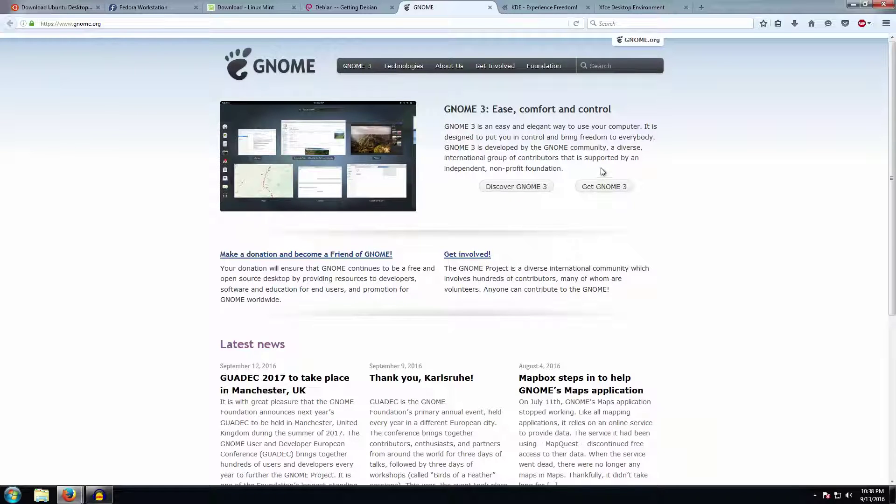
Scroll through the 'KDE - Experience Freedom!' homepage, then switch to the xfce.org tab.
click(558, 13)
scroll(242, 163, down, 3)
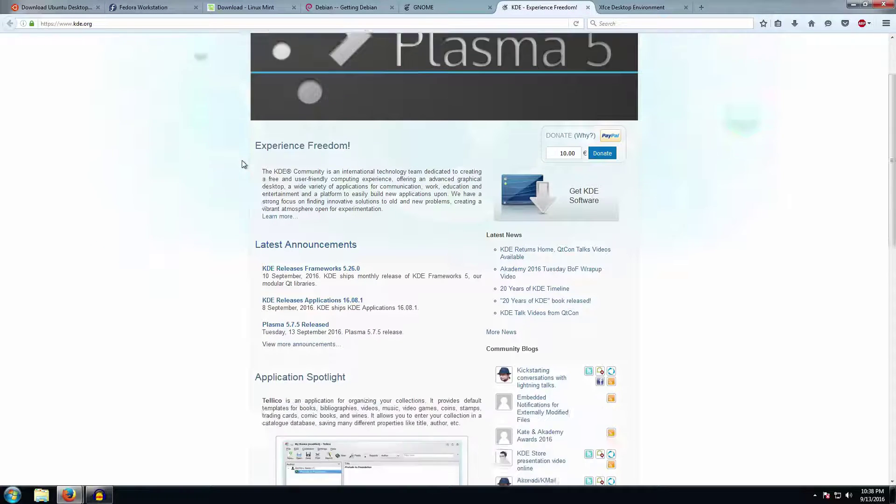
scroll(242, 164, up, 3)
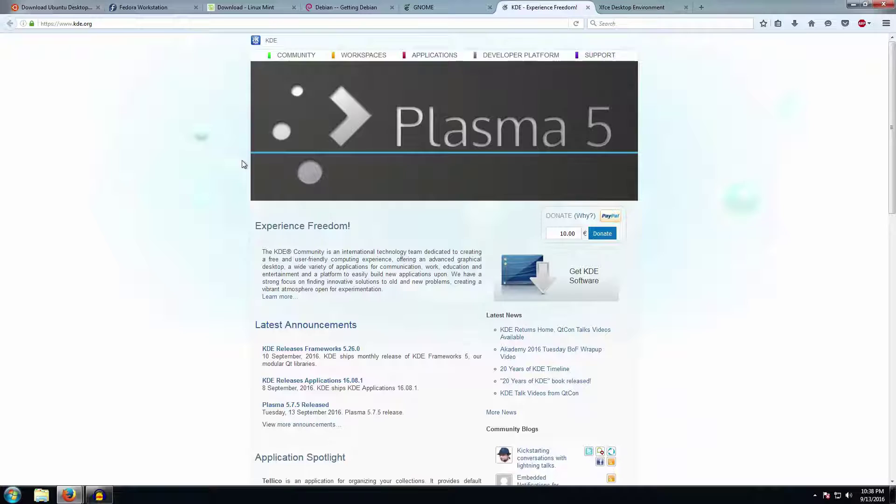
scroll(242, 164, down, 2)
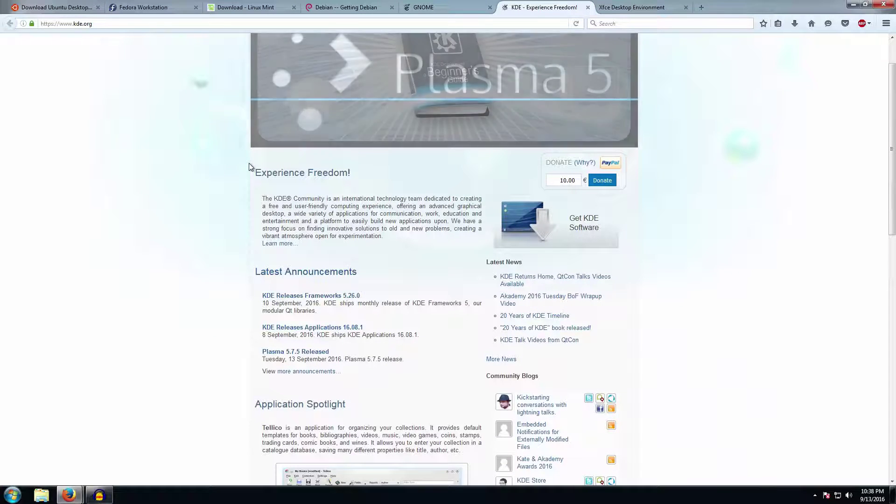
scroll(249, 167, down, 6)
scroll(215, 189, down, 4)
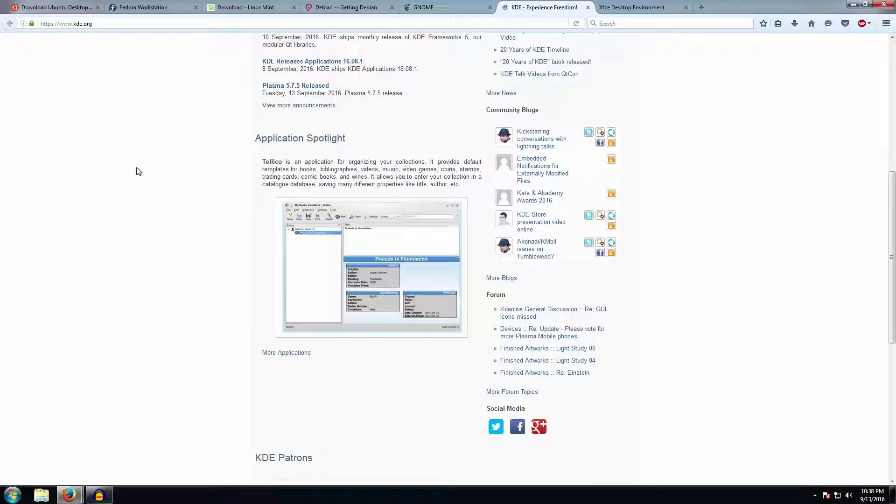
scroll(138, 171, up, 10)
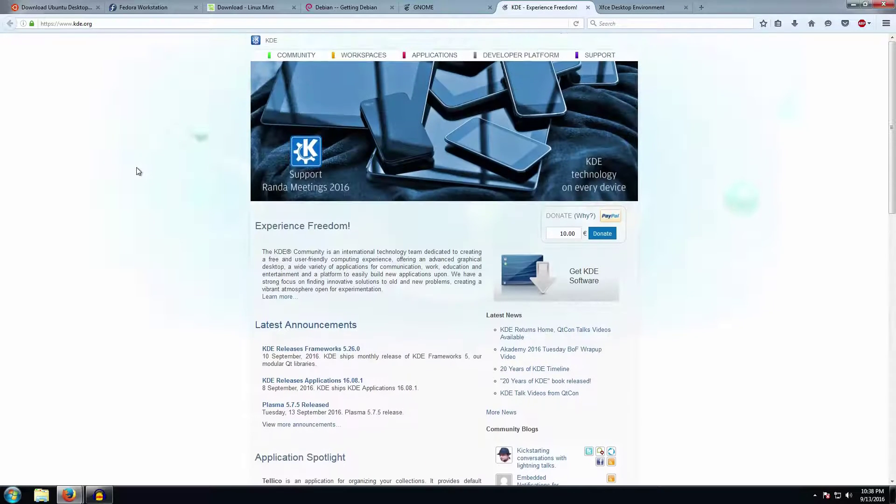
click(632, 9)
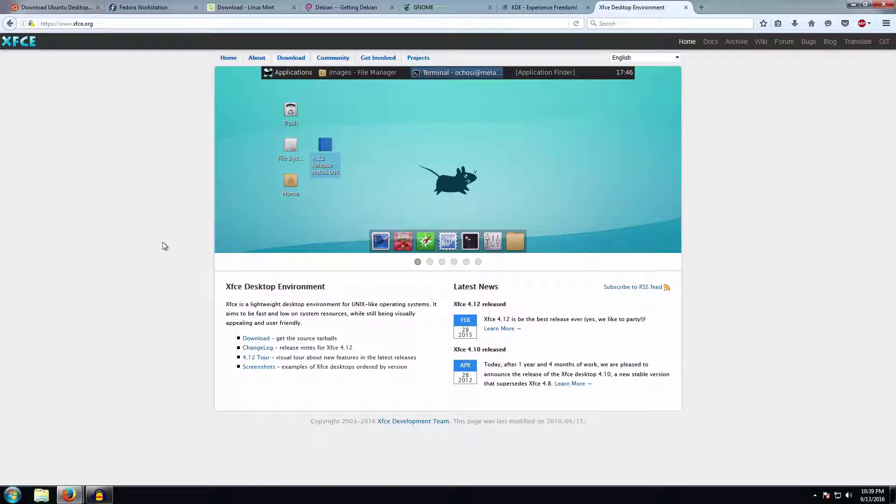
Switch between the Linux Mint, Fedora, Ubuntu and Debian tabs, settling on Fedora Workstation.
click(245, 7)
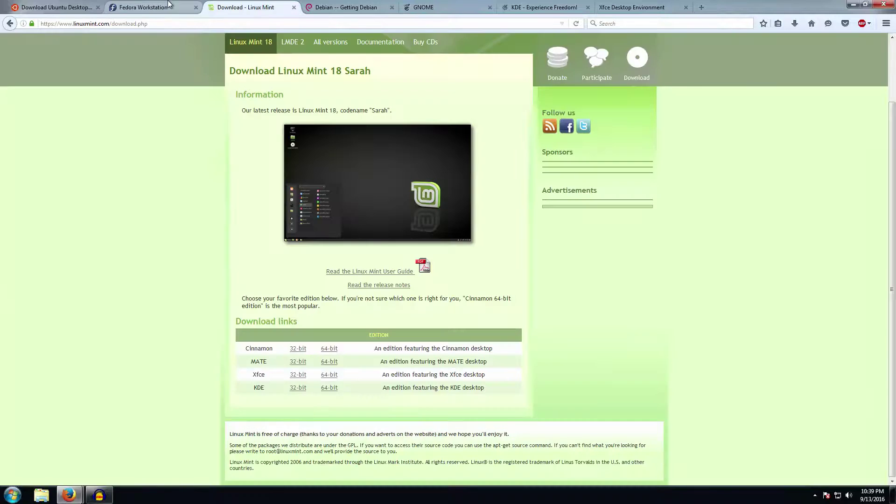
click(145, 7)
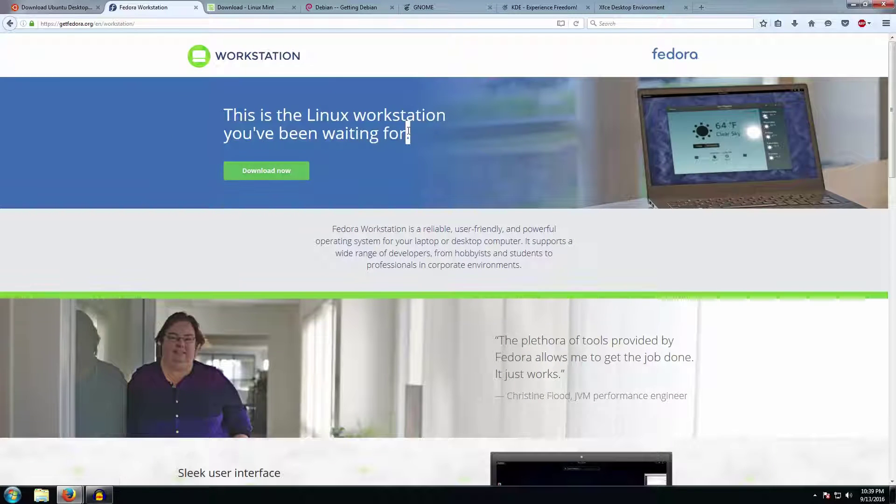
drag(410, 135, 212, 120)
click(212, 120)
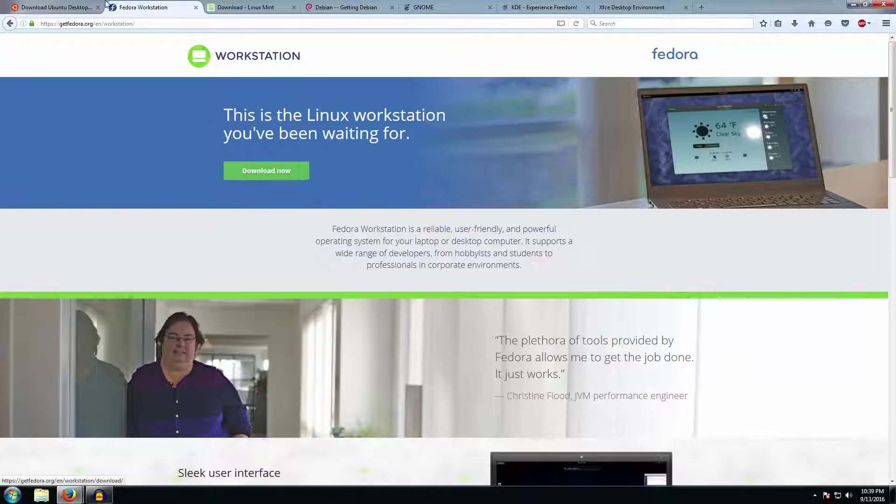
click(86, 4)
click(379, 8)
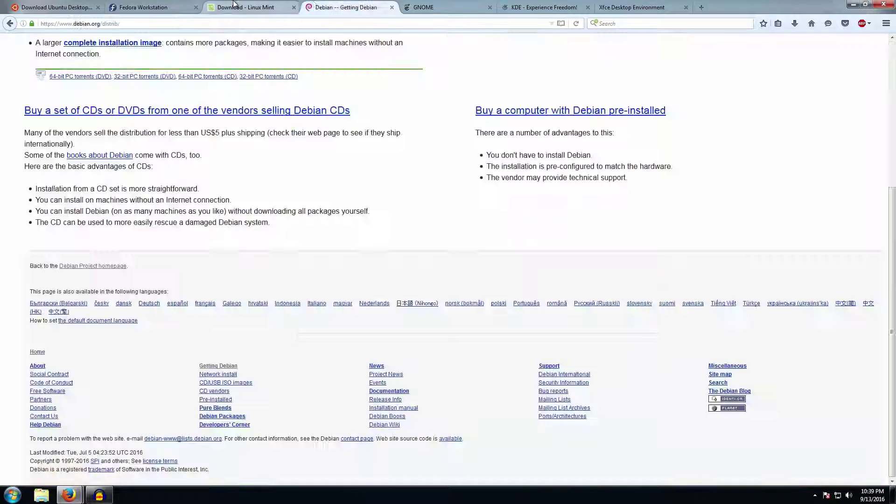
click(140, 7)
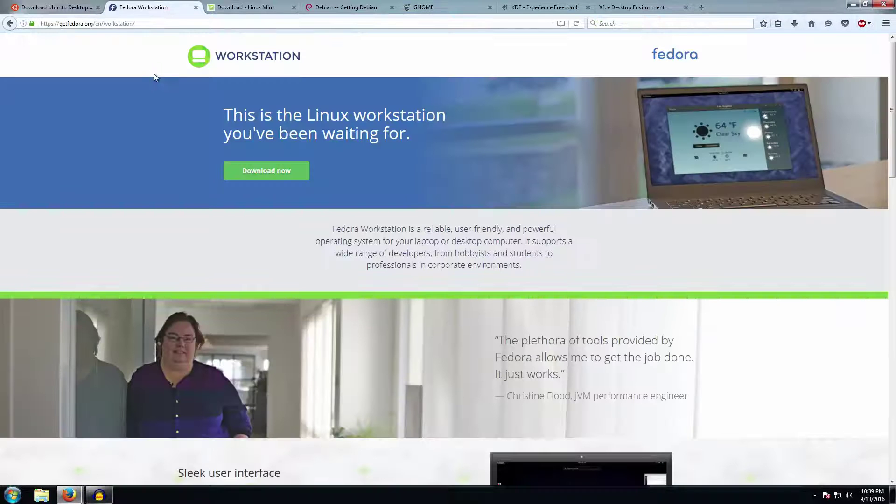
Highlight the two-line Fedora Workstation heading, then scroll the page down and back up.
drag(394, 134, 260, 134)
click(217, 105)
triple_click(218, 106)
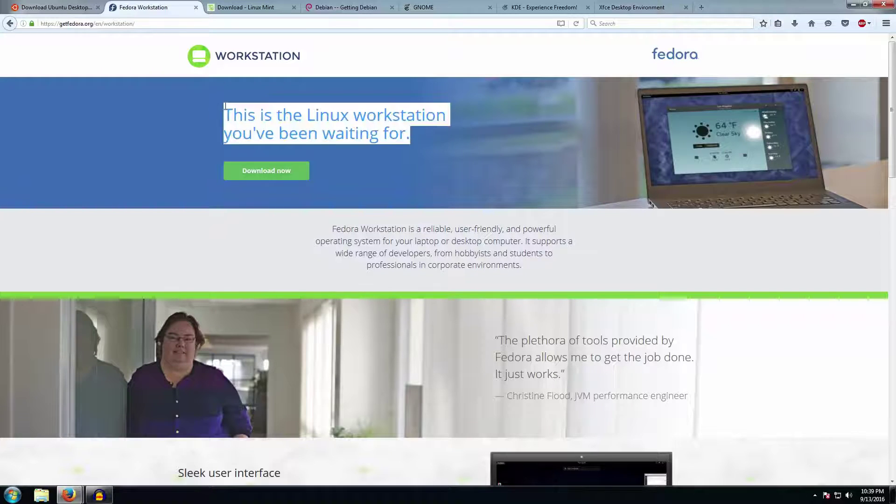
click(225, 107)
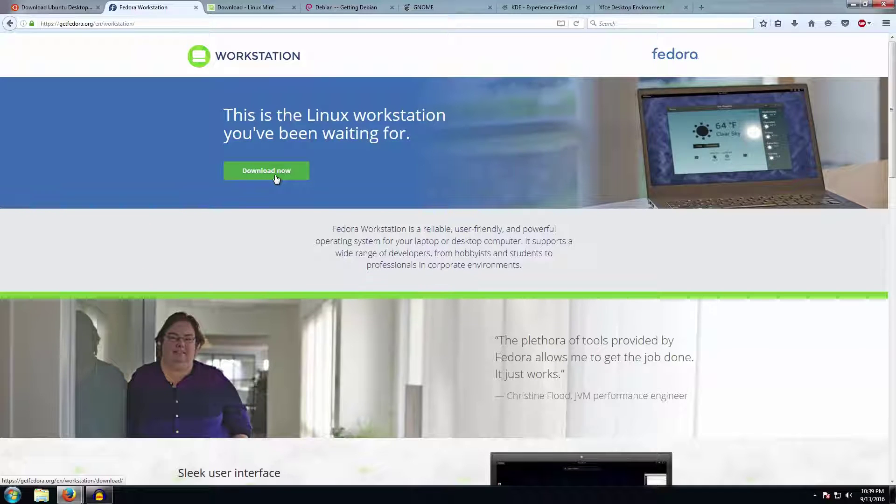
scroll(289, 209, down, 15)
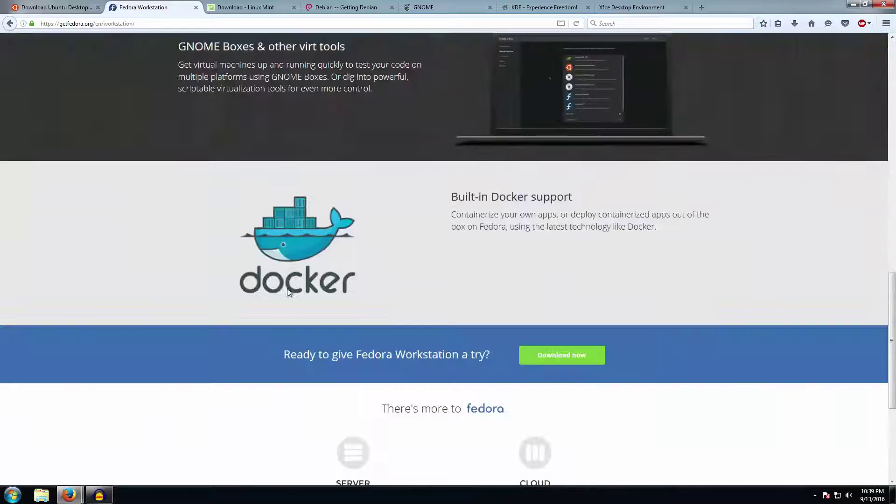
scroll(309, 342, down, 1)
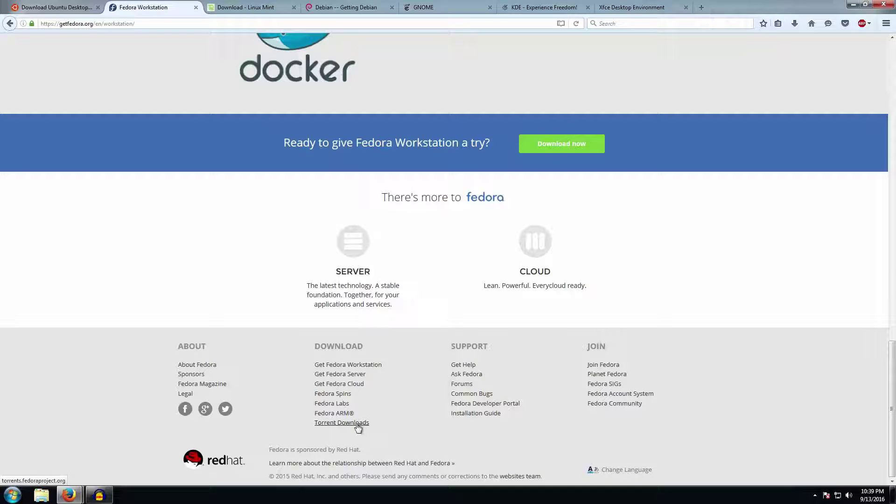
scroll(407, 317, up, 20)
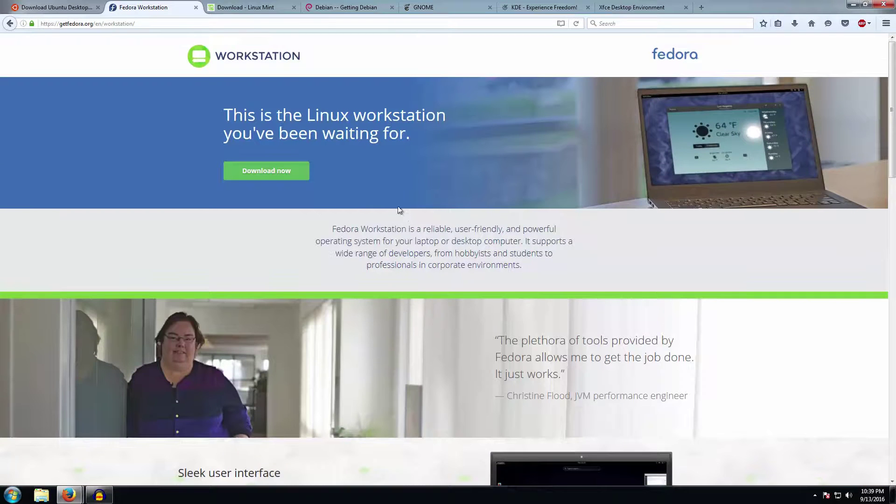
click(892, 494)
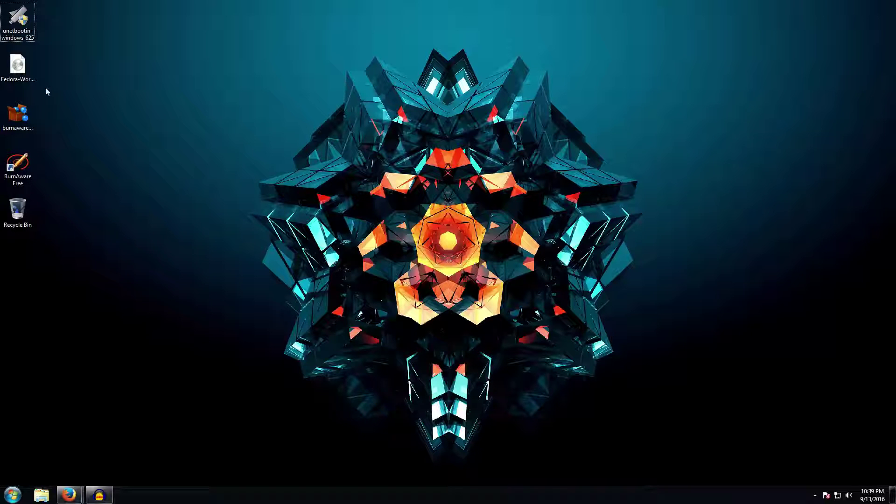
click(25, 79)
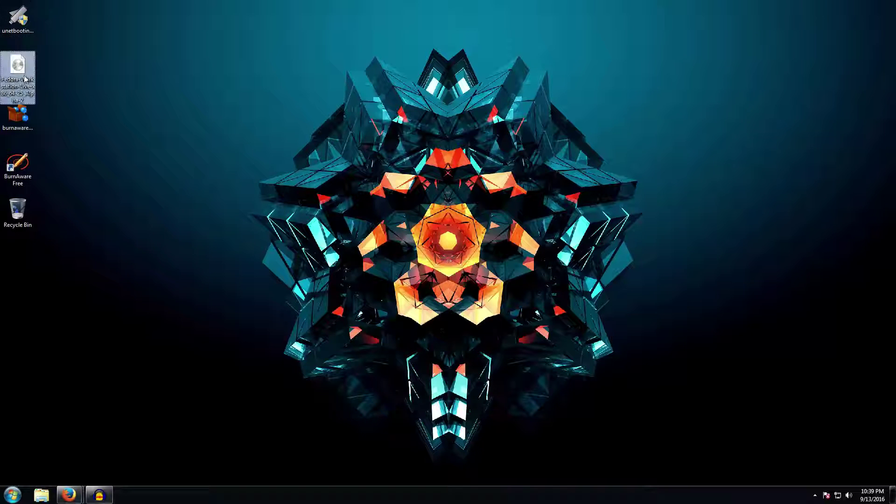
right_click(184, 58)
click(221, 89)
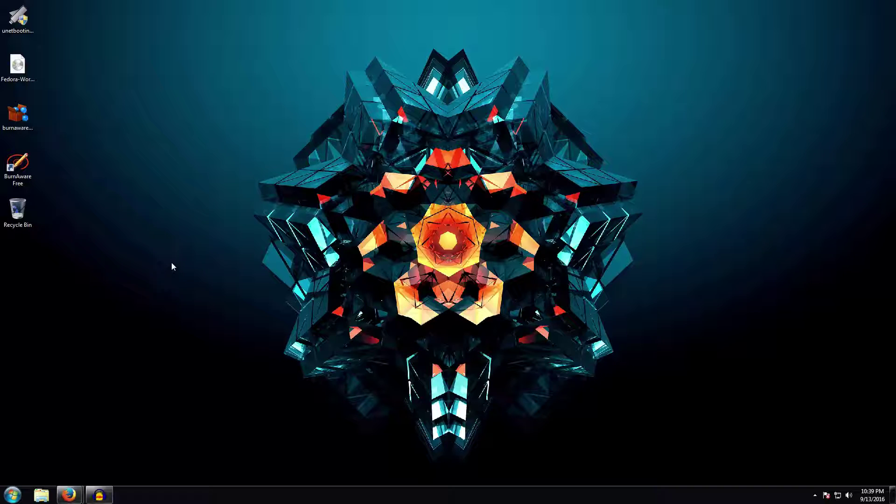
mouse_move(75, 493)
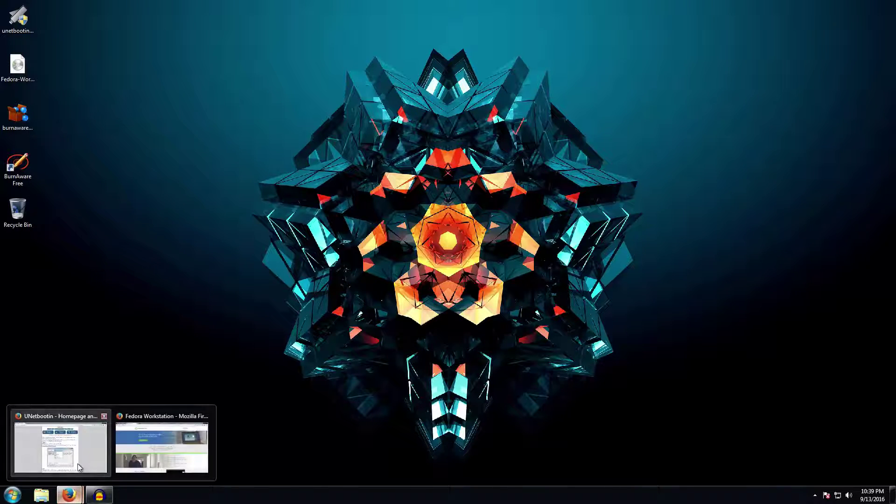
Revisit the UNetbootin homepage in Firefox, then minimize it and refresh the desktop.
click(93, 427)
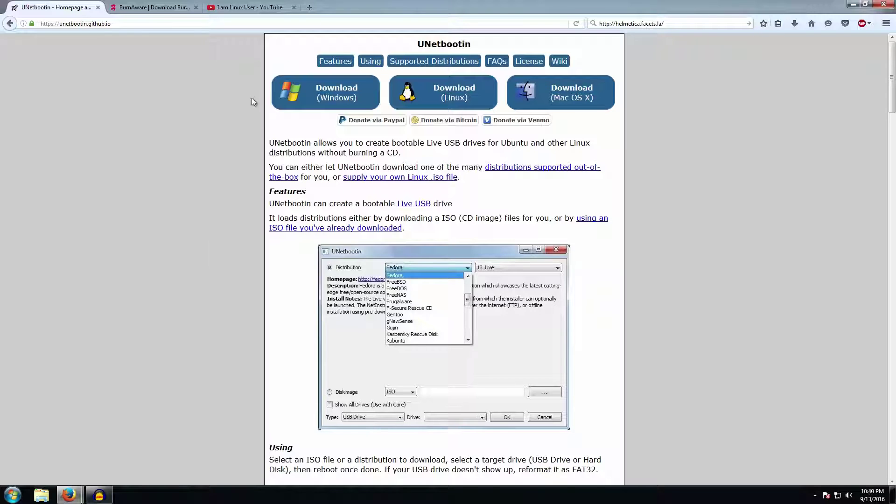
mouse_move(416, 45)
mouse_down()
mouse_move(482, 46)
mouse_move(418, 46)
mouse_up()
click(482, 46)
click(403, 46)
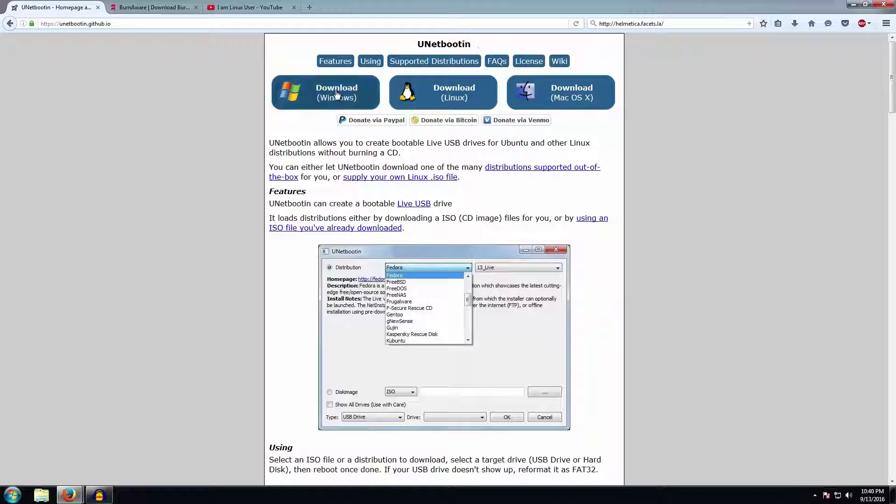
click(890, 497)
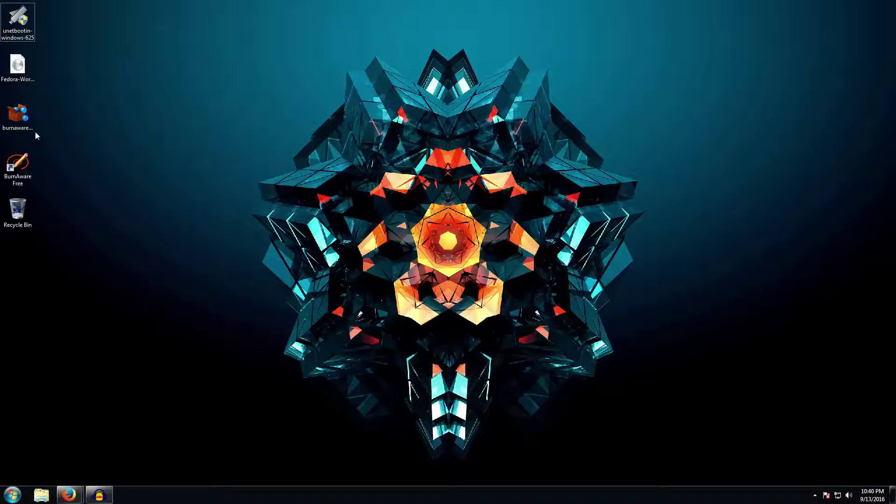
right_click(183, 99)
click(208, 127)
Bring the UNetbootin page back, scroll over its Windows download, then refresh the desktop again.
mouse_move(69, 494)
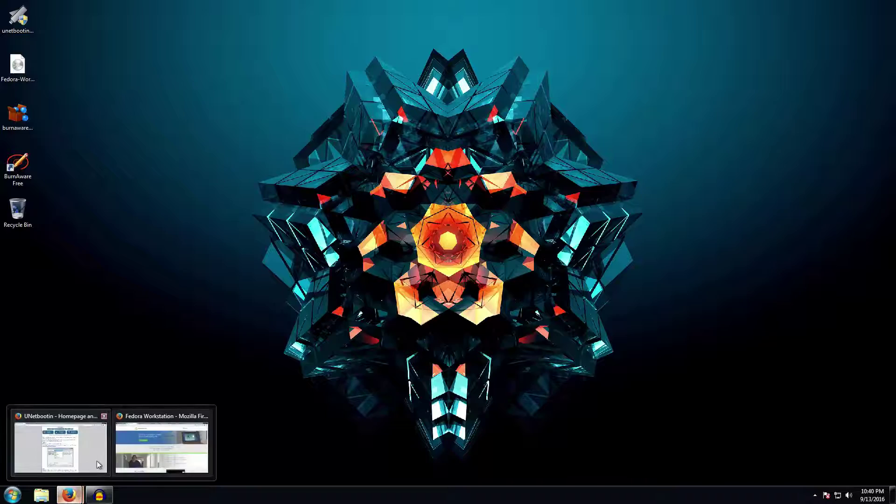
click(80, 462)
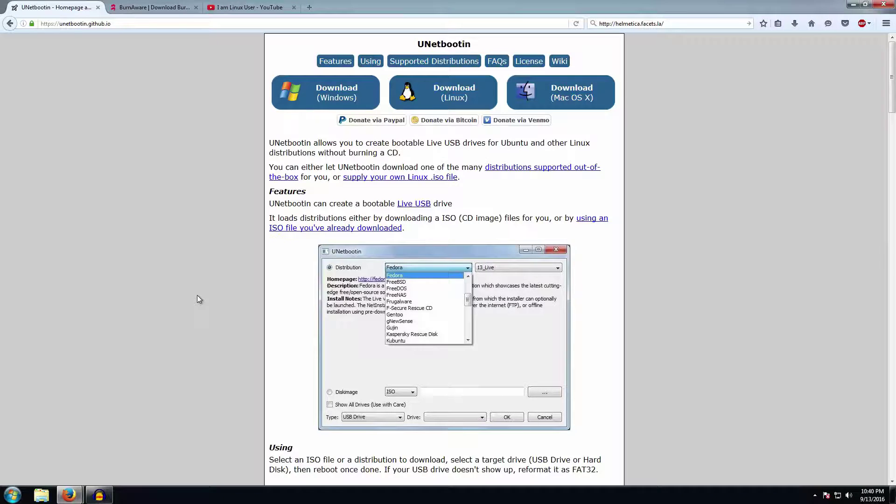
scroll(196, 299, down, 5)
scroll(197, 299, up, 5)
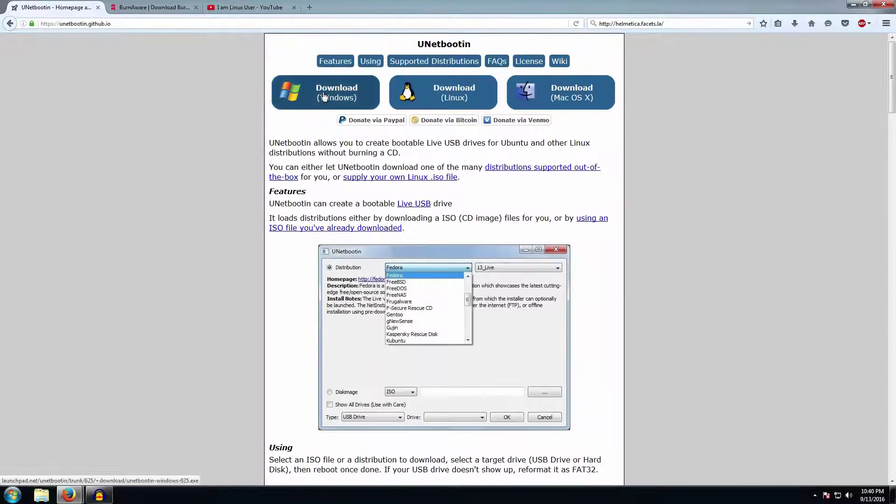
scroll(323, 96, down, 5)
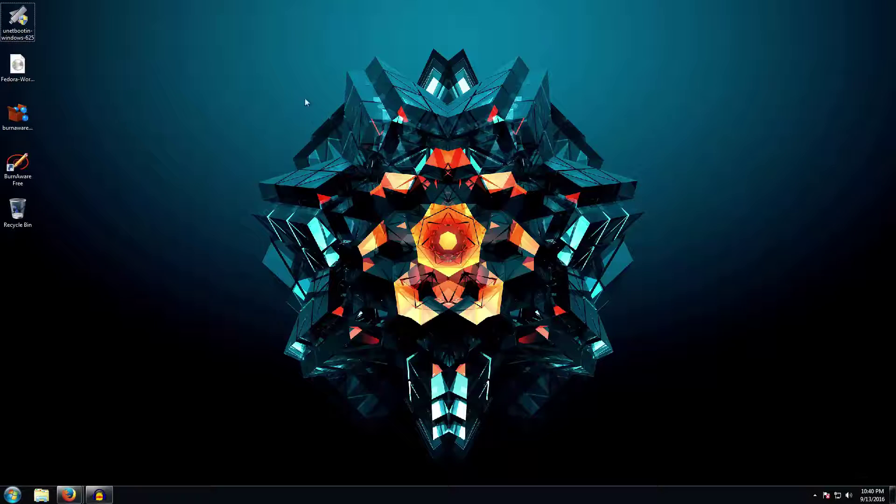
right_click(203, 32)
click(200, 68)
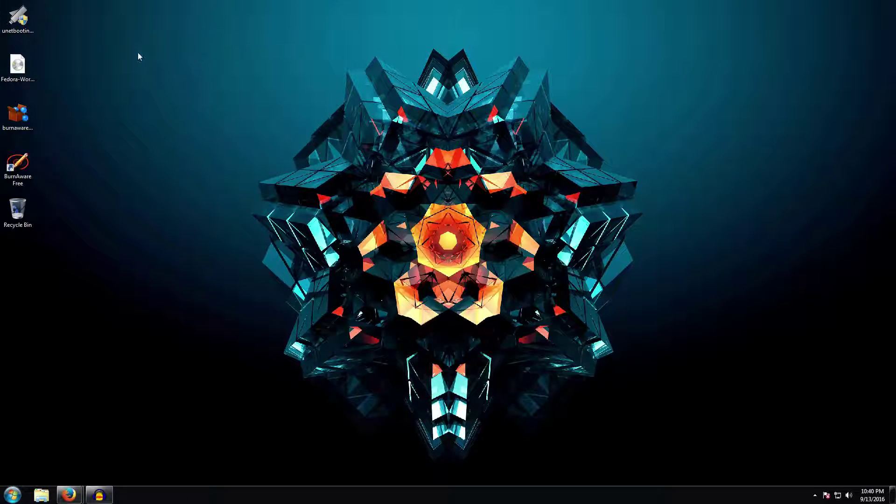
Launch unetbootin-windows-625 with admin approval and glance at its distribution and version lists.
double_click(18, 19)
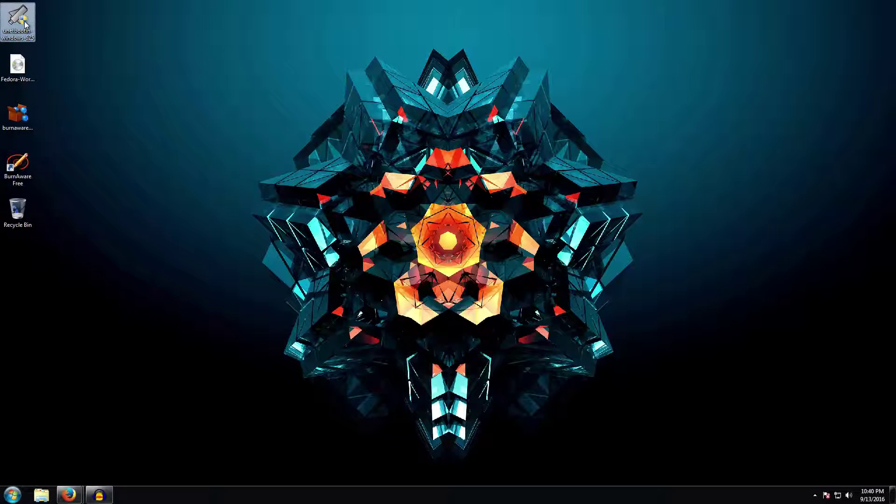
click(497, 266)
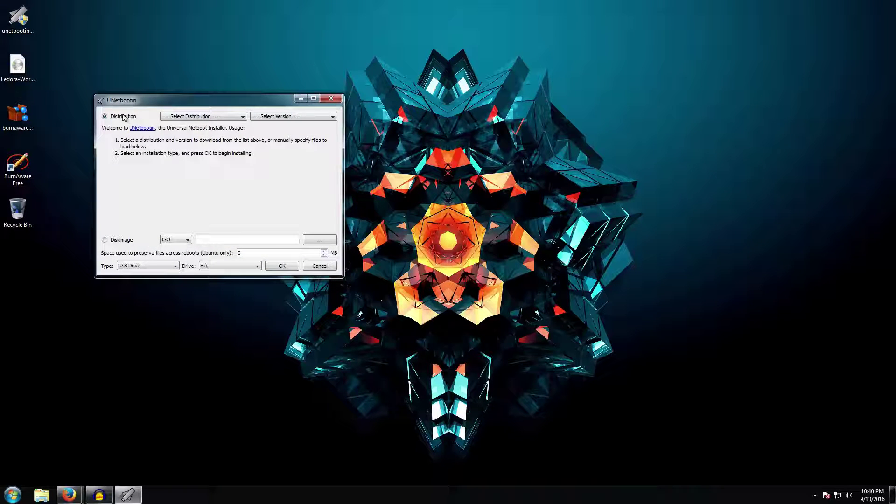
click(226, 117)
click(268, 117)
click(268, 118)
Choose Diskimage and load Fedora-Workstation-Live-x86_64-25_Alpha-2.iso from the desktop.
click(105, 241)
click(317, 242)
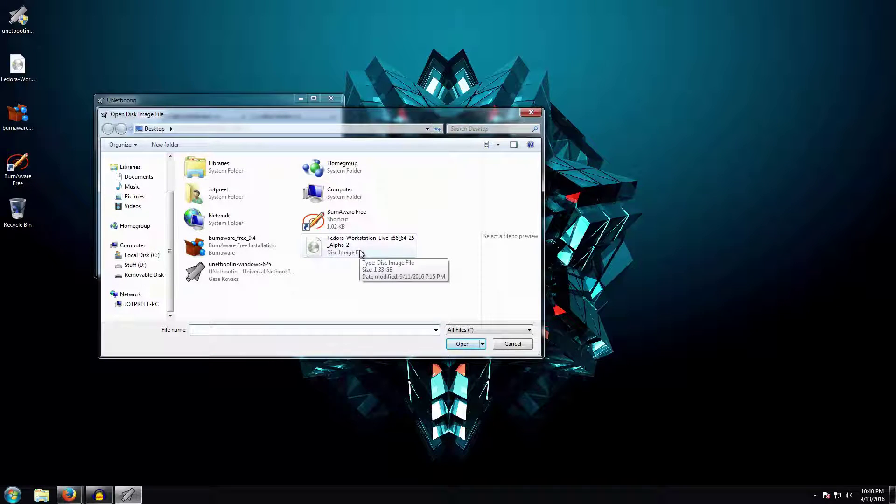
click(359, 253)
click(466, 344)
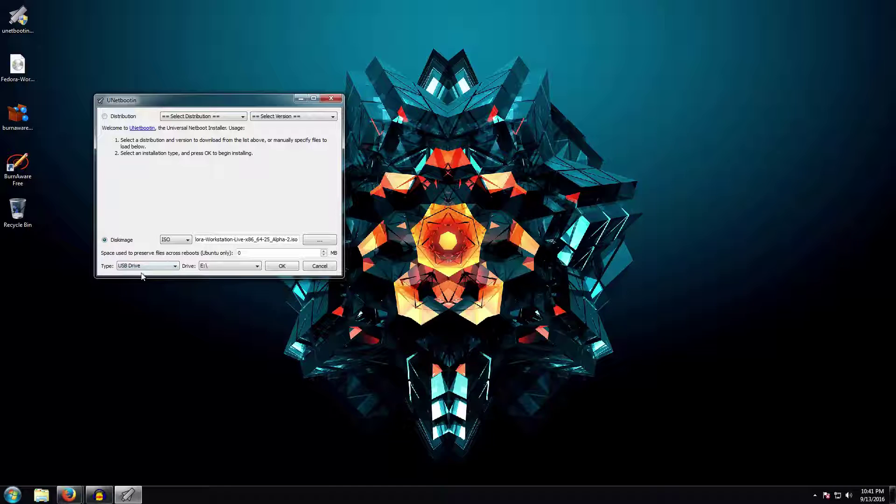
Keep USB Drive as the type, then check Removable Disk (G:) and its free space in Computer.
click(142, 268)
click(140, 275)
click(224, 266)
click(225, 275)
click(41, 495)
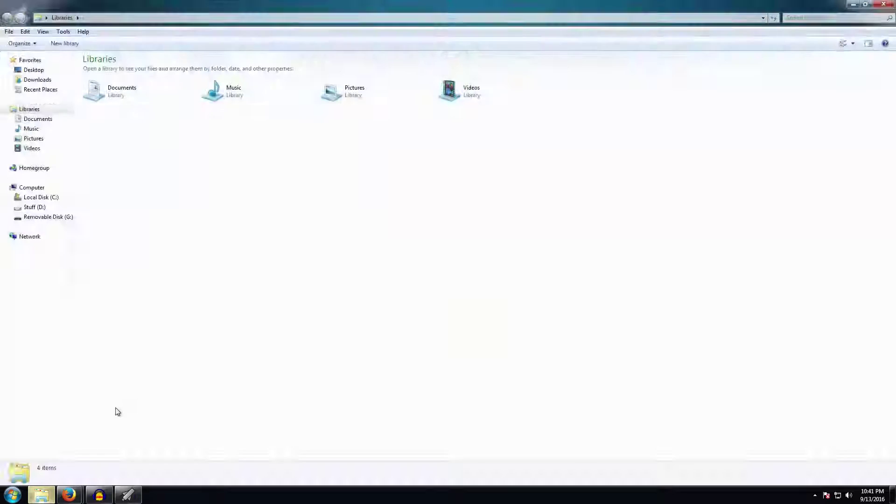
click(47, 187)
click(150, 113)
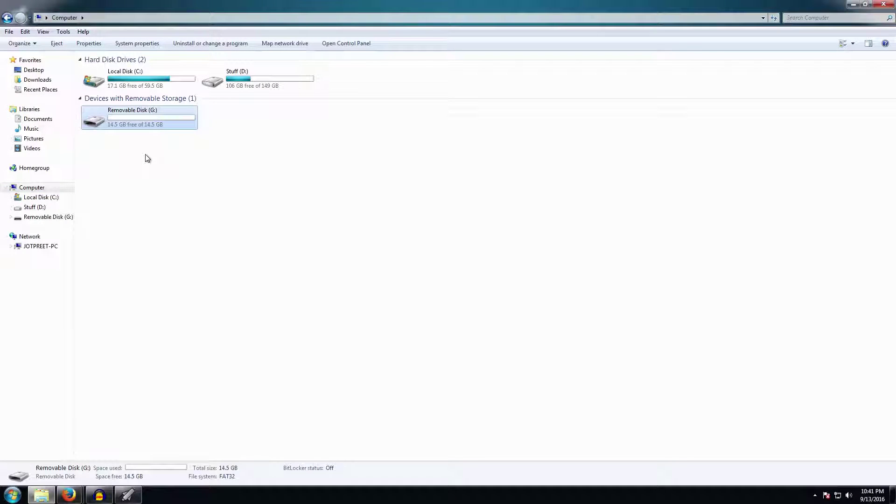
click(180, 193)
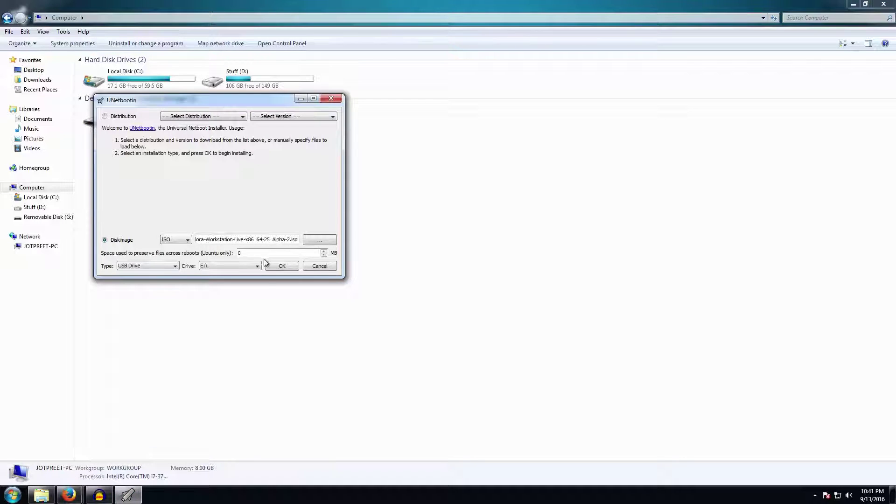
Set UNetbootin's target drive to G:\ and move its window off the Removable Disk entry.
click(255, 266)
click(235, 287)
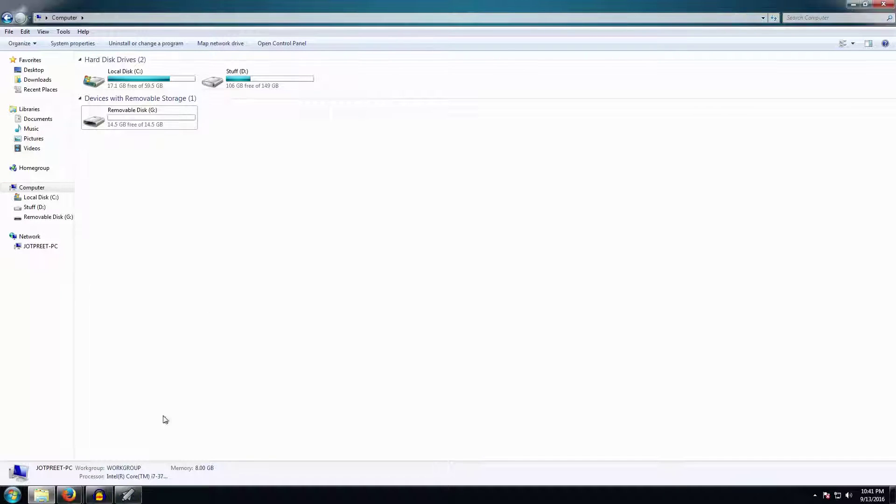
click(118, 489)
click(212, 267)
click(212, 277)
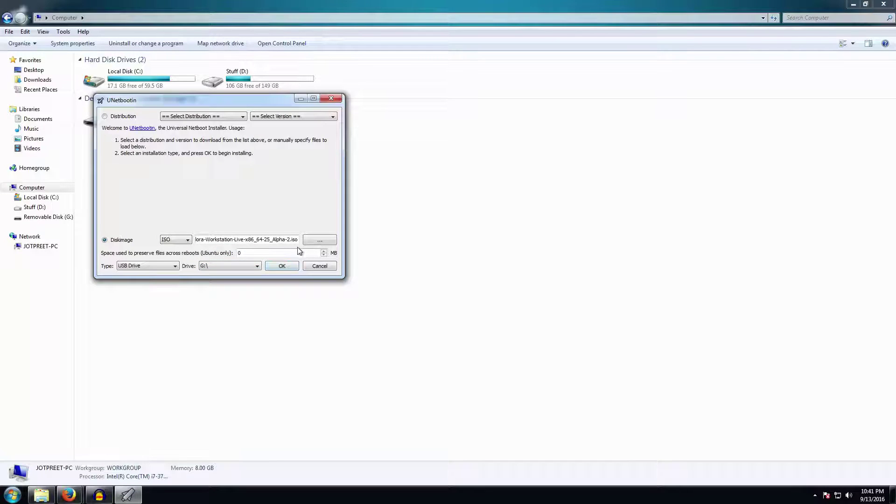
drag(257, 102, 380, 143)
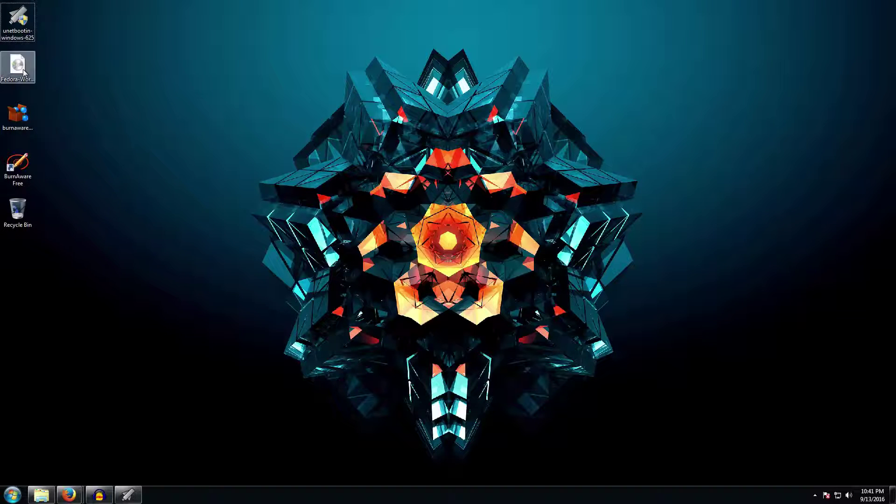
Read the Fedora ISO's 1.33 GB size in its Properties, then return to UNetbootin.
right_click(22, 68)
click(49, 289)
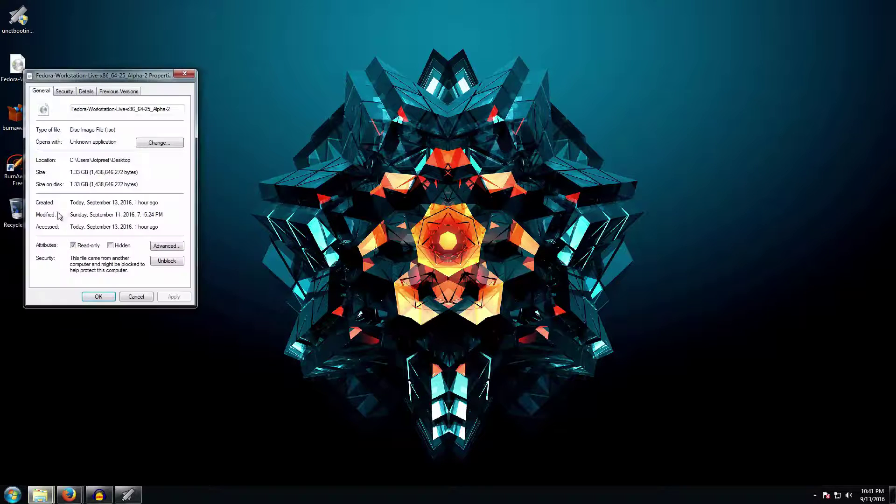
drag(71, 172, 151, 185)
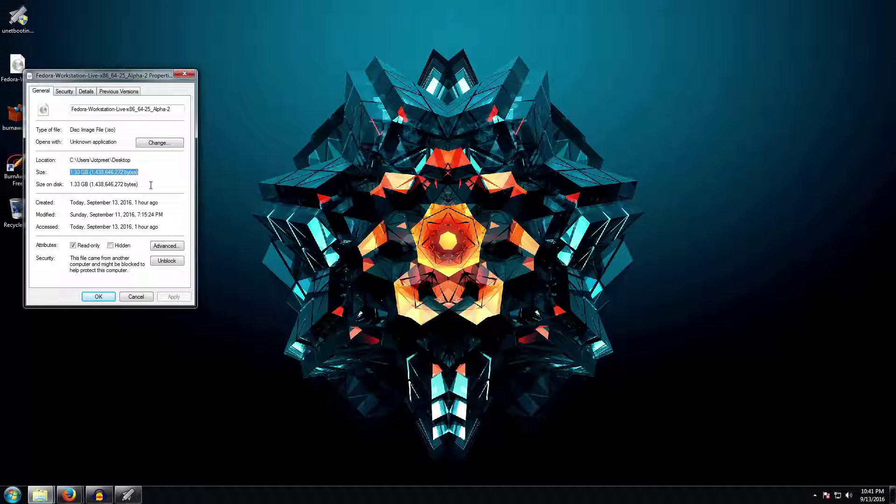
drag(71, 172, 81, 173)
click(98, 296)
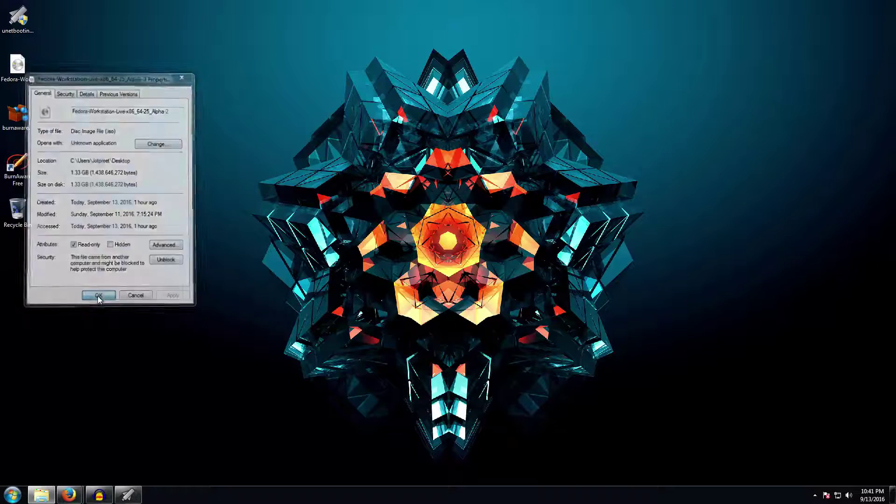
click(129, 494)
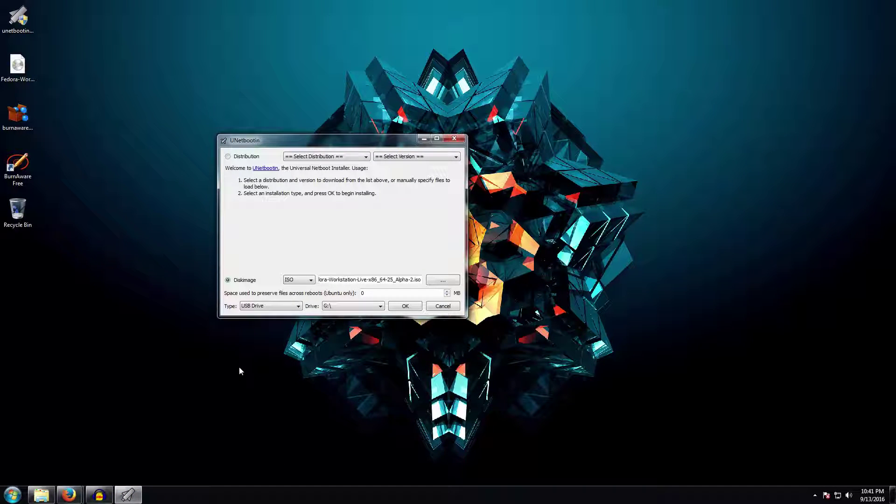
Begin writing the Fedora ISO to G:\, then close UNetbootin at 26% extraction.
click(404, 308)
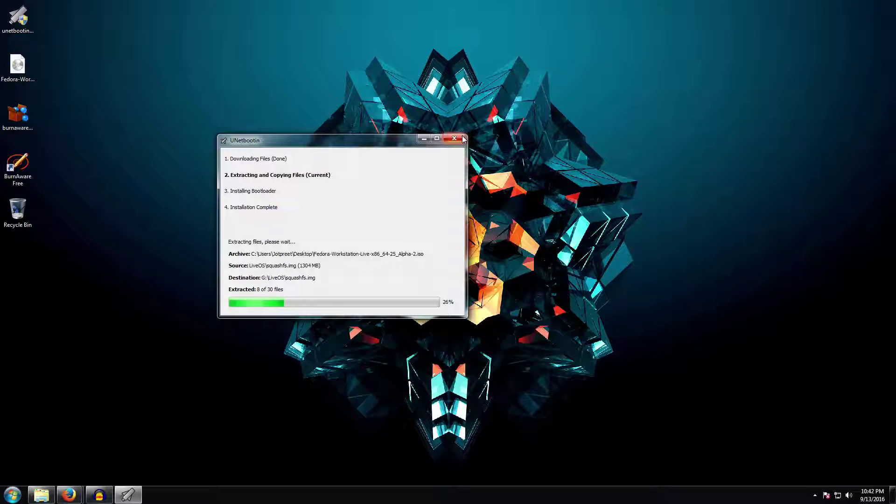
drag(402, 141, 474, 90)
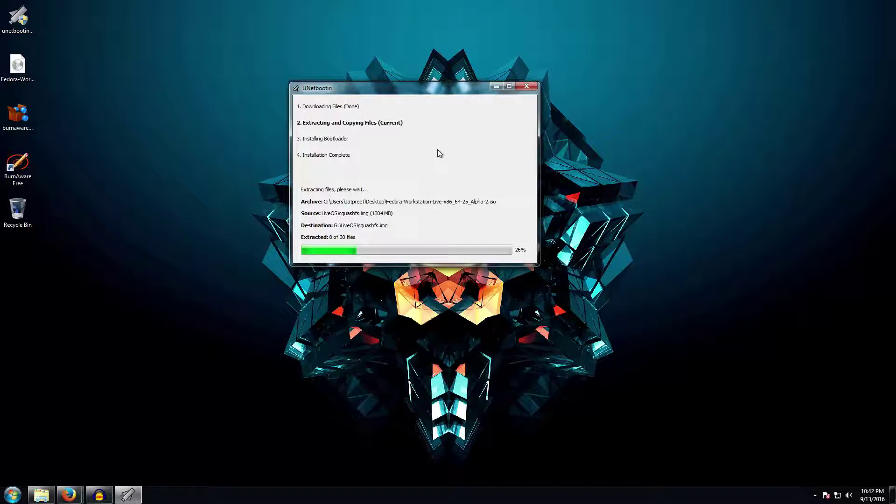
click(535, 86)
Refresh the desktop, then review the BurnAware Free 9.4 details on Firefox's BurnAware download tab.
right_click(726, 4)
click(751, 27)
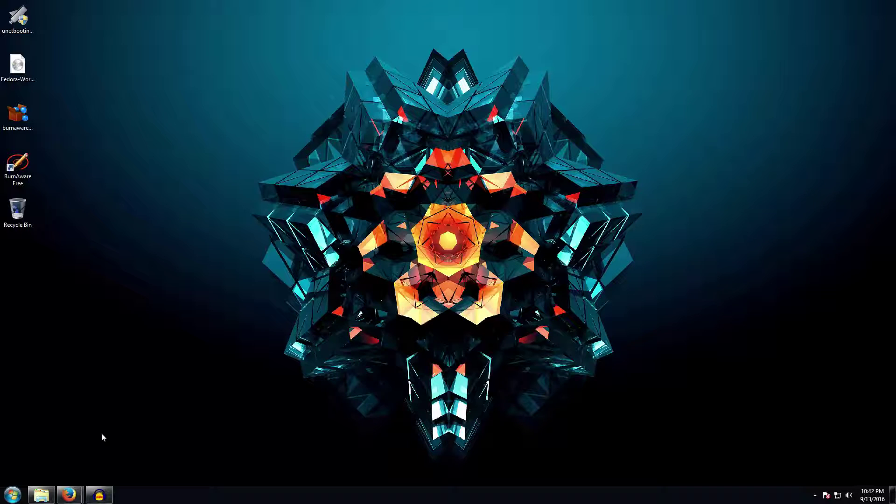
mouse_move(69, 494)
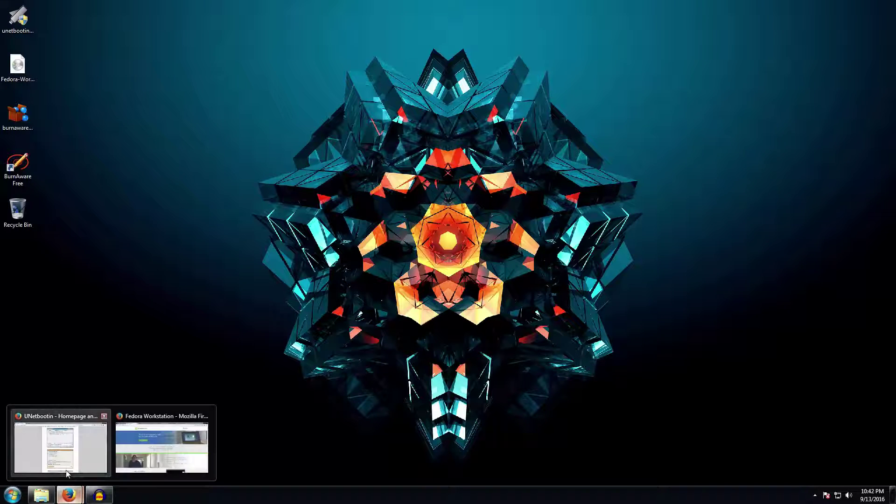
click(66, 469)
click(149, 7)
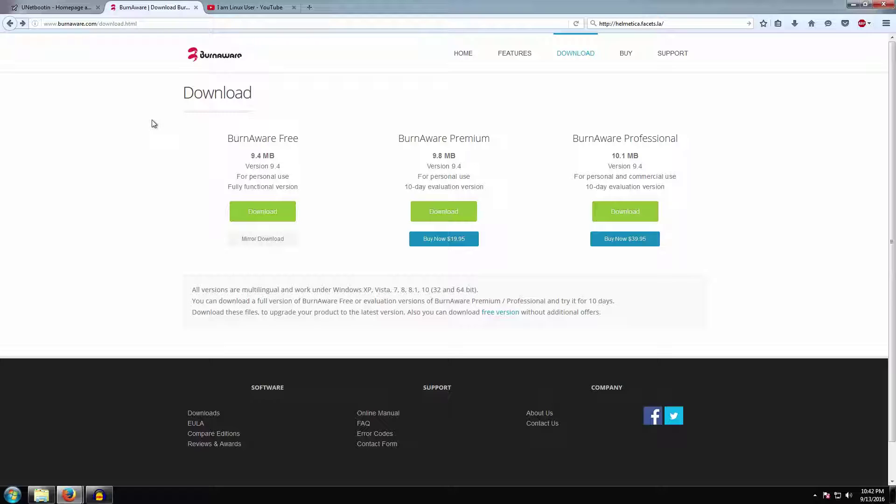
drag(206, 127, 321, 188)
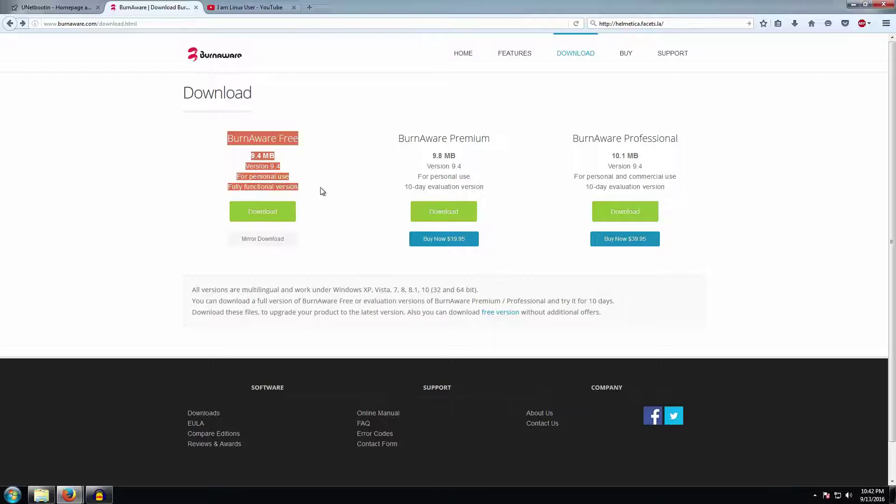
click(321, 188)
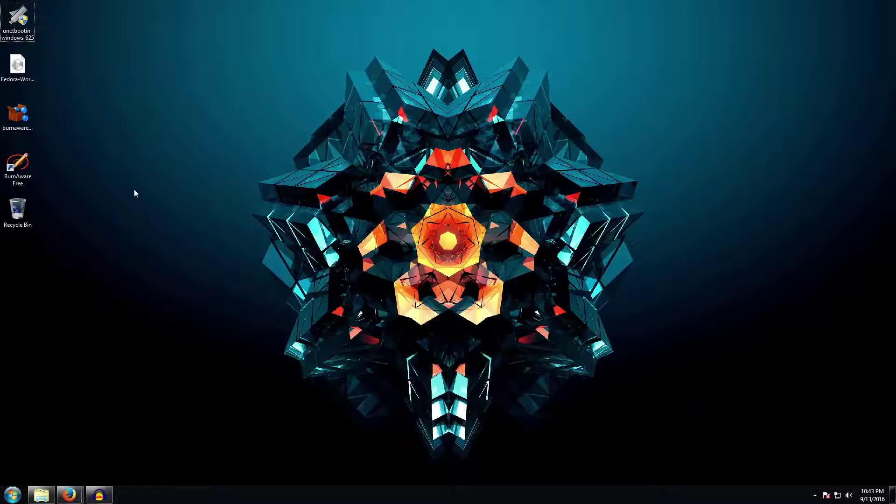
Launch BurnAware Free and load the Fedora ISO into a new Burn ISO job.
click(17, 114)
click(64, 124)
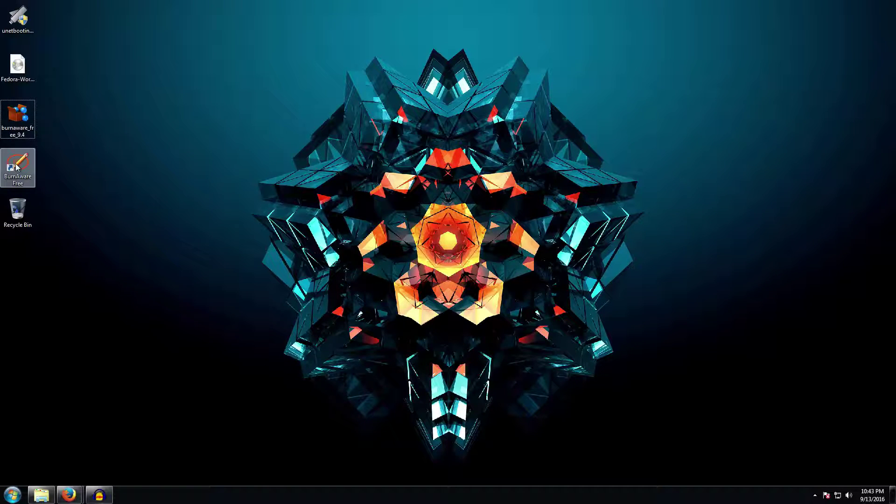
double_click(18, 166)
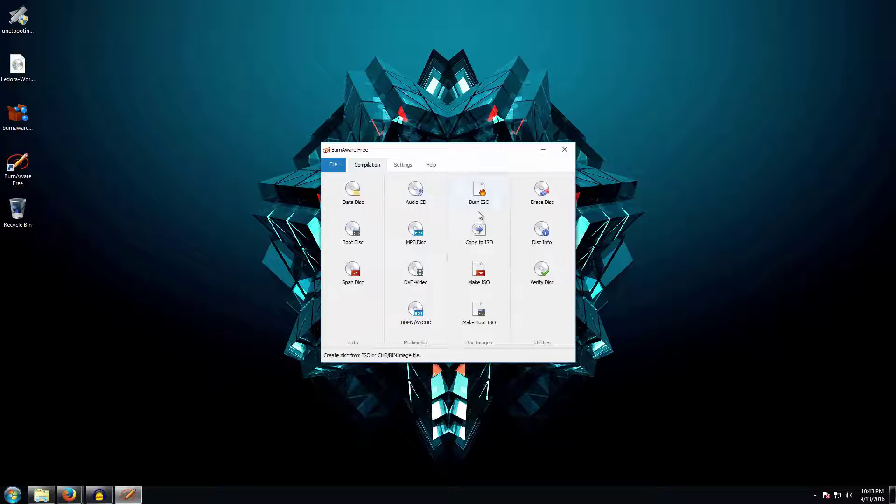
click(487, 199)
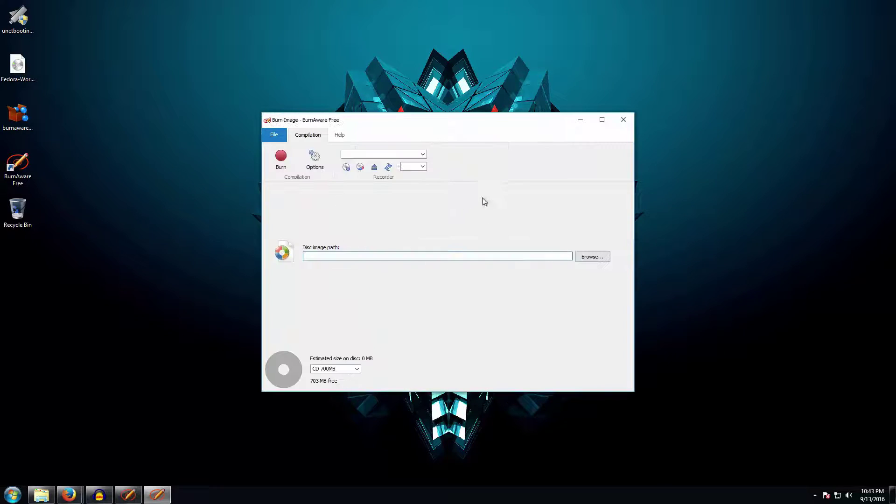
click(591, 256)
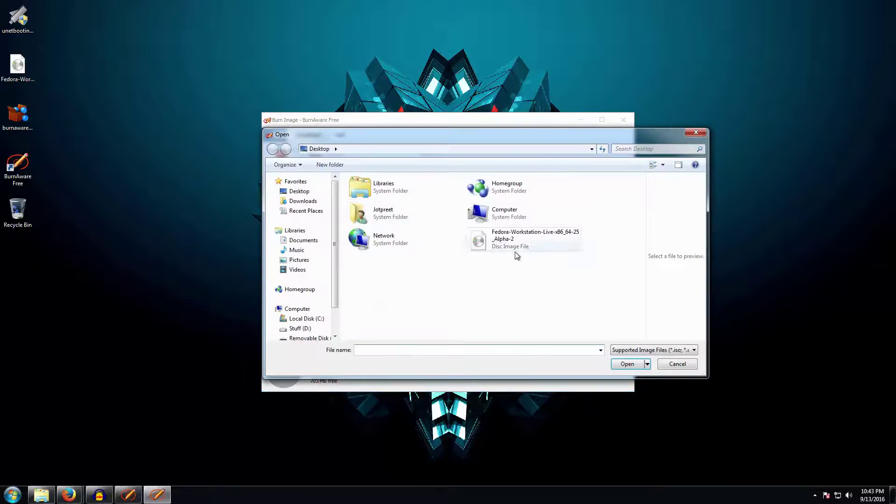
click(541, 244)
click(625, 363)
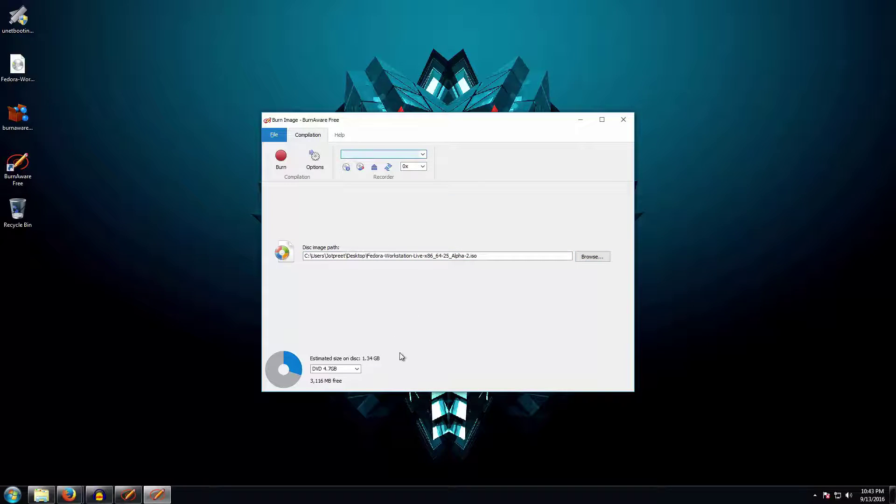
Keep DVD 4.7GB disc size, review recorder and burning options unchanged, then quit BurnAware.
click(351, 369)
click(351, 370)
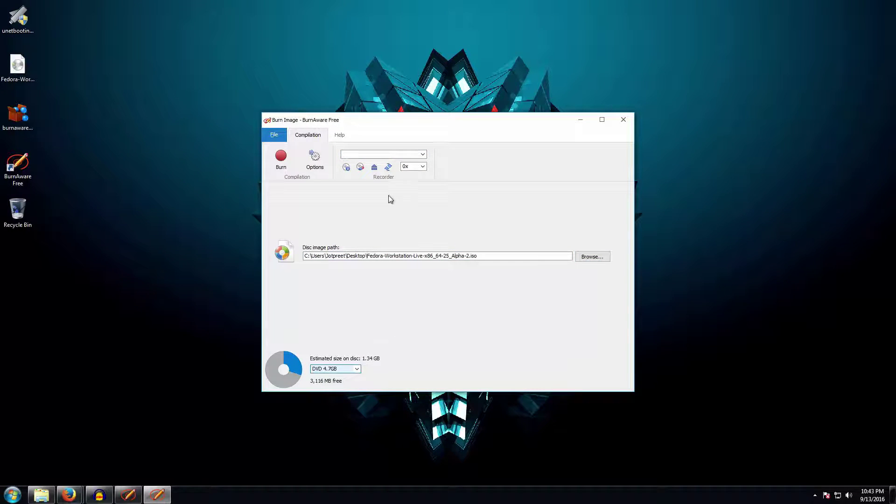
click(390, 154)
click(315, 159)
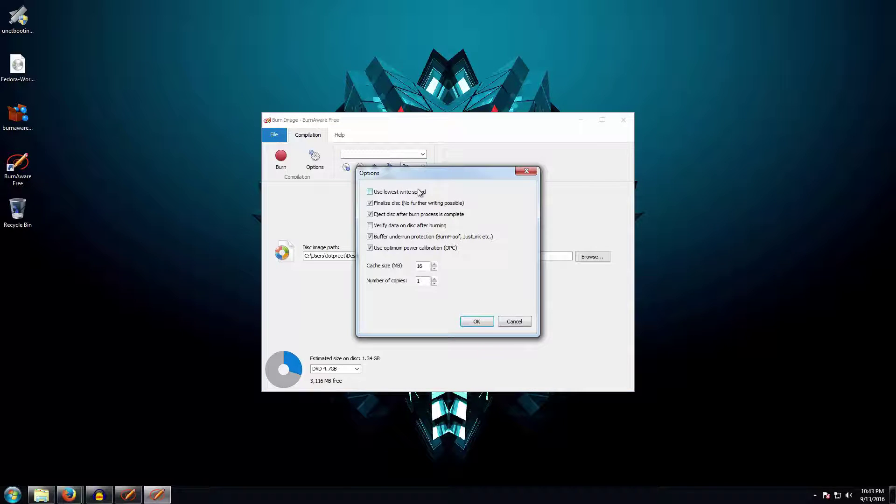
click(523, 325)
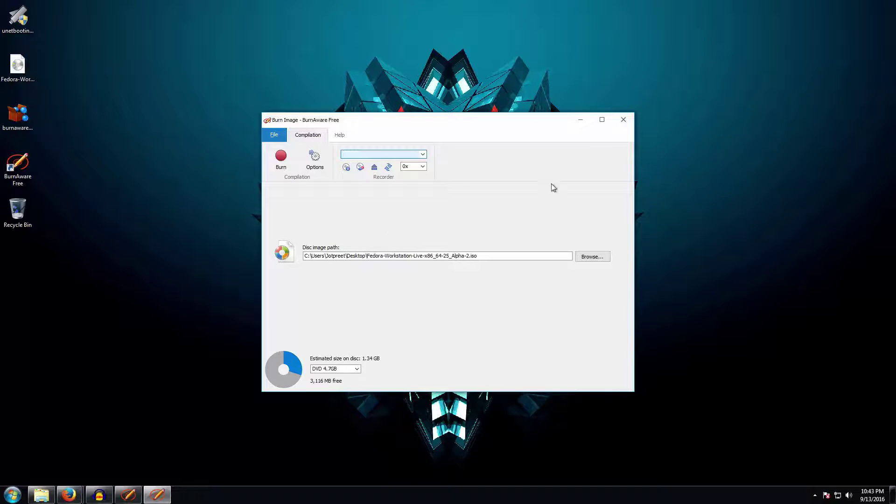
click(623, 119)
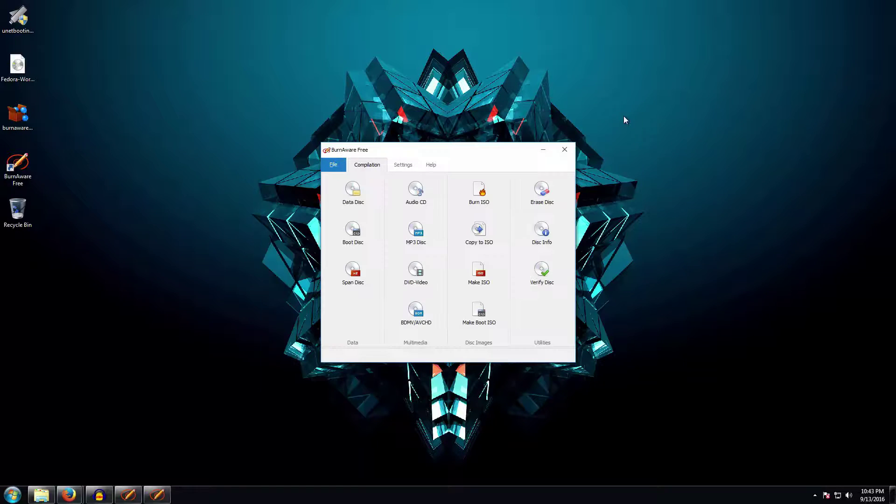
click(568, 155)
Refresh the desktop three times via its right-click menu.
right_click(646, 4)
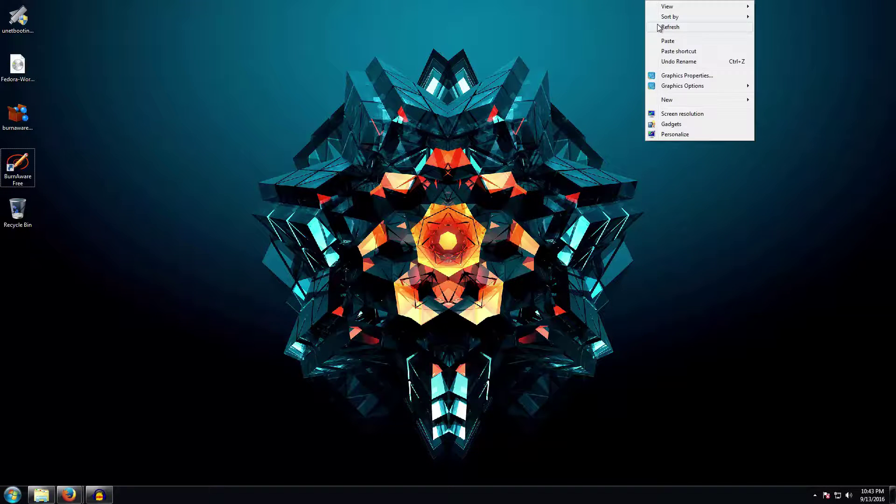
click(670, 27)
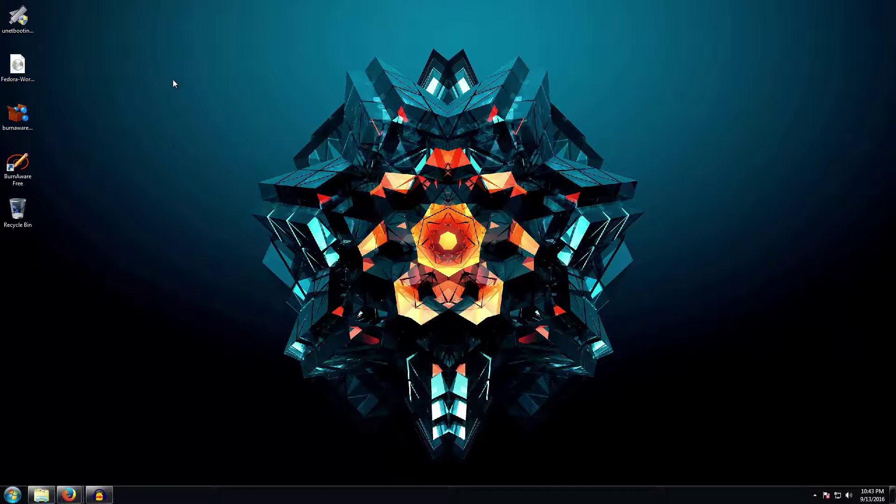
right_click(116, 66)
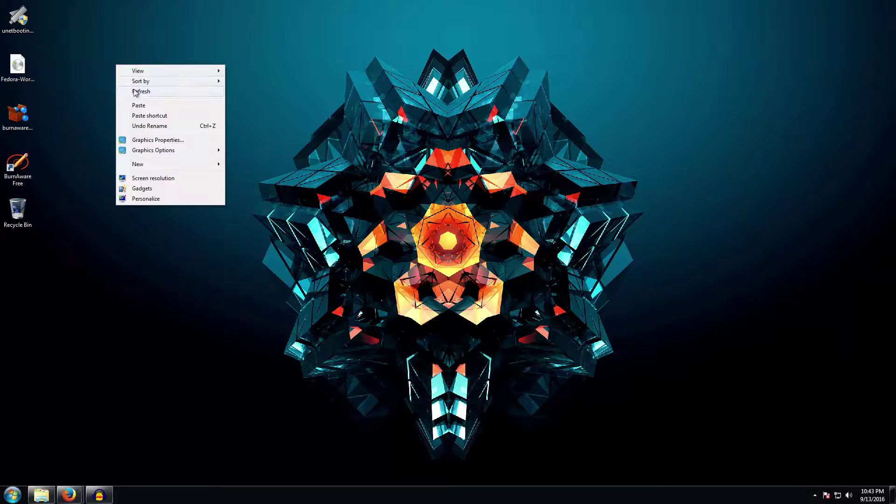
click(134, 90)
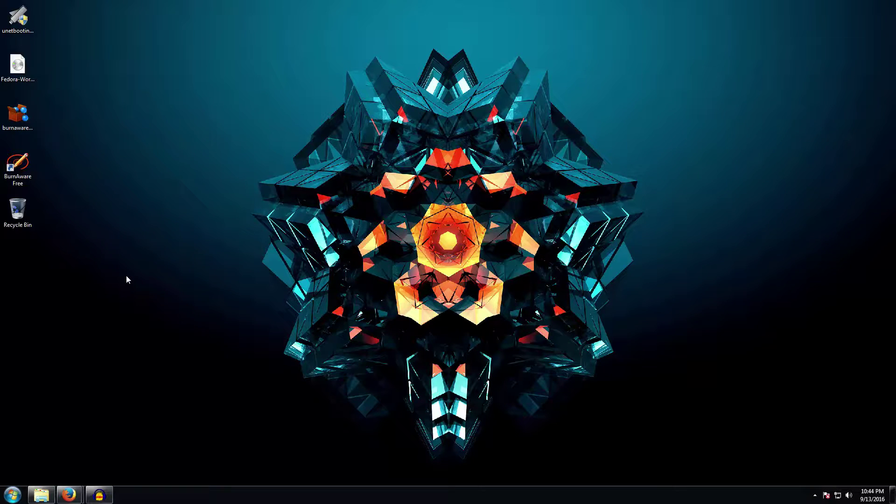
right_click(97, 279)
click(120, 305)
Restore Firefox and switch to the I am Linux User YouTube channel tab.
mouse_move(69, 495)
click(72, 460)
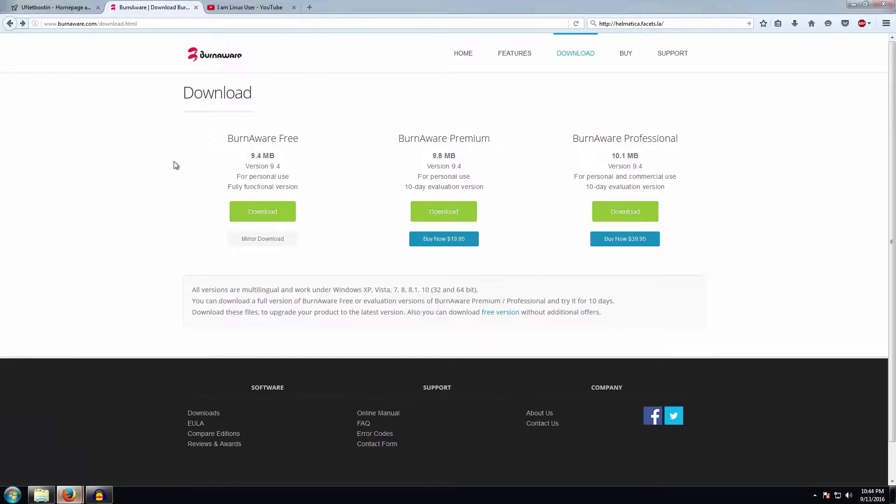
click(250, 7)
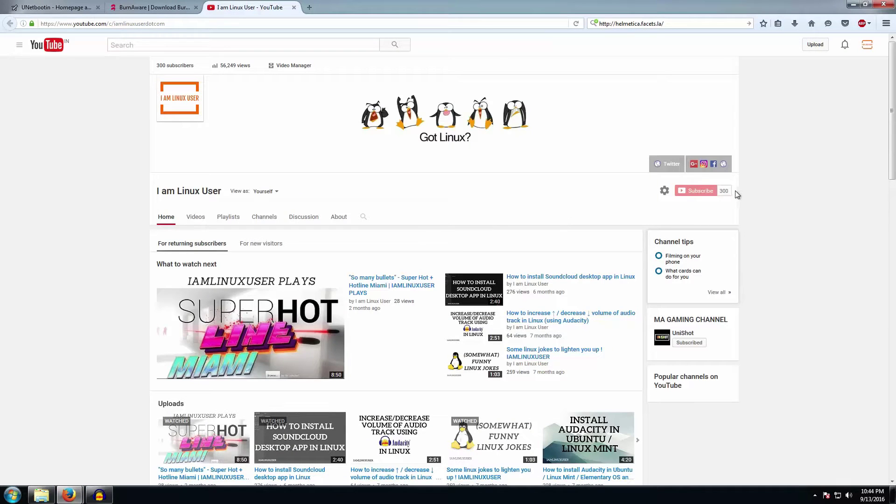